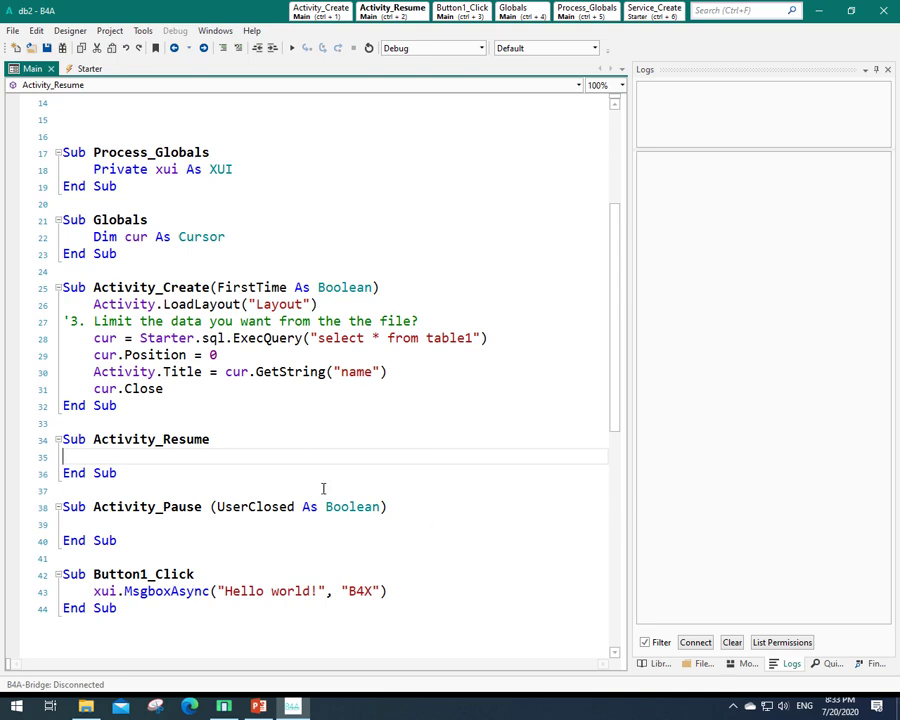
Comment out 'Dim cur As Cursor' and declare 'Dim rs As ResultSet' below it
{"action": "left_click", "coordinate": [300, 237]}
{"action": "key", "text": "ctrl+q"}
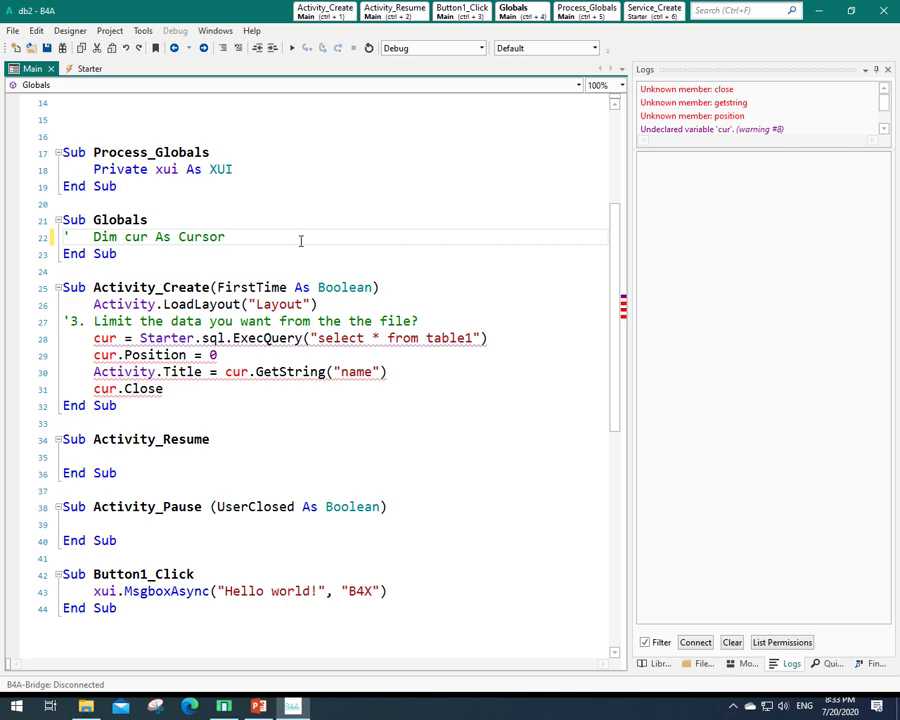
{"action": "left_click", "coordinate": [434, 320]}
{"action": "key", "text": "Return"}
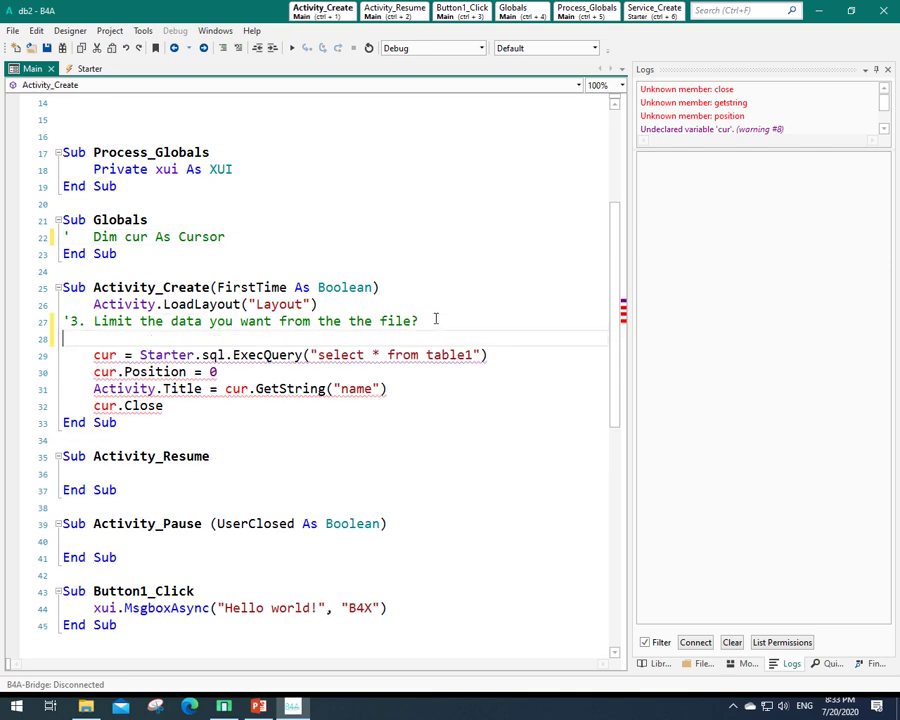
{"action": "type", "text": "dim "}
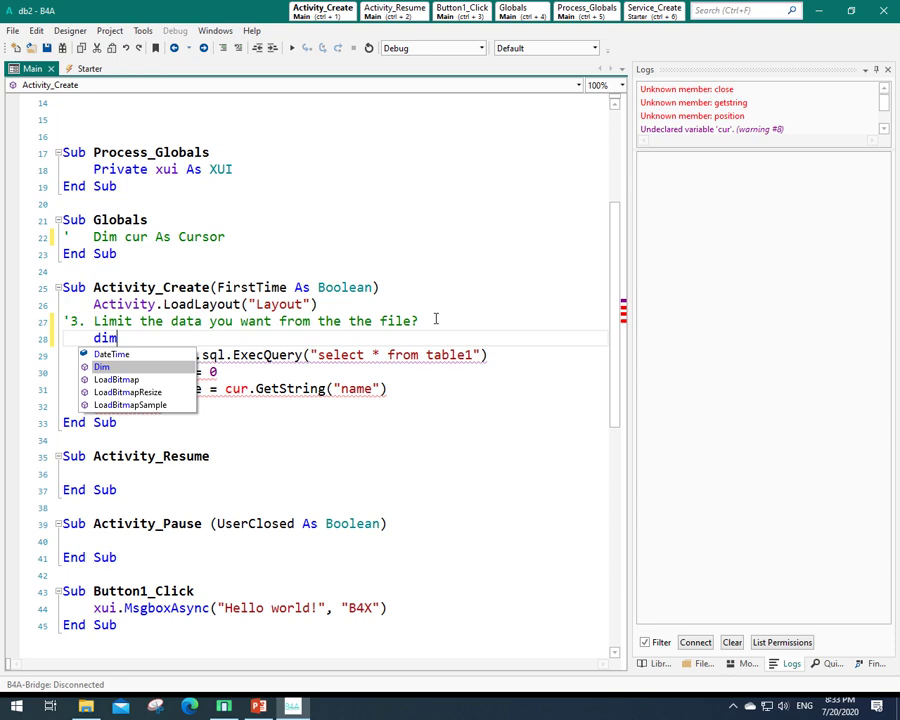
{"action": "type", "text": "rs as r"}
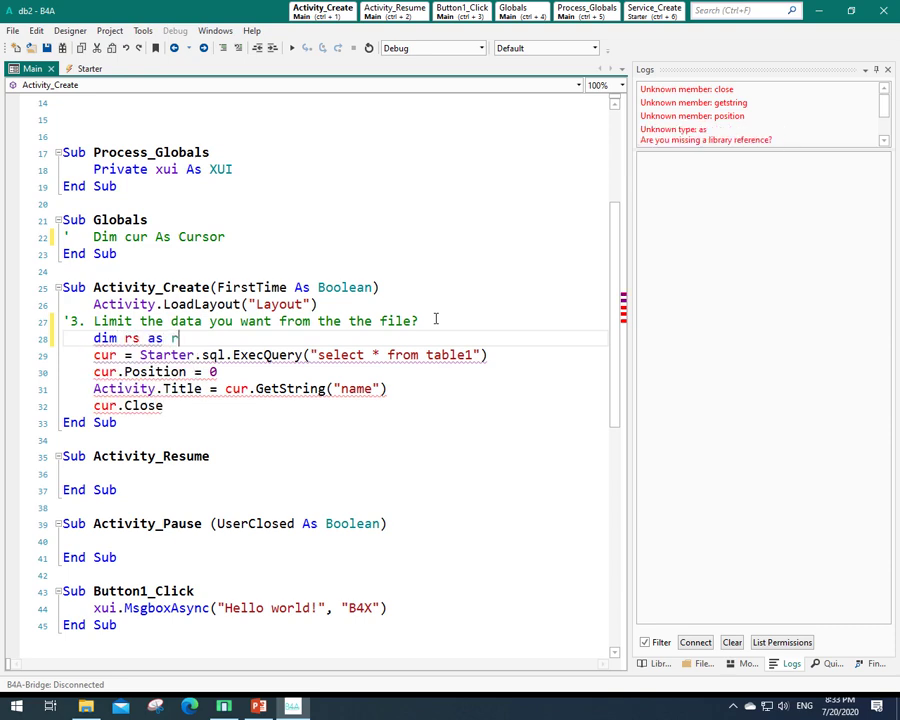
{"action": "type", "text": "es"}
{"action": "key", "text": "Return"}
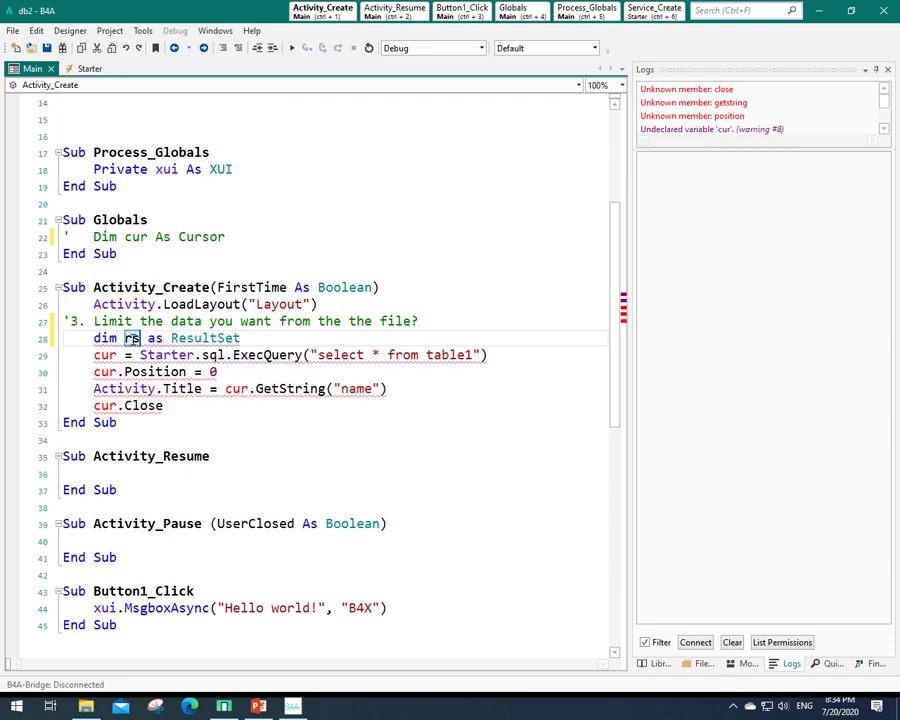
Replace cur with rs on the query, title and close lines
{"action": "left_click", "coordinate": [104, 355]}
{"action": "double_click", "coordinate": [104, 355]}
{"action": "type", "text": "rs"}
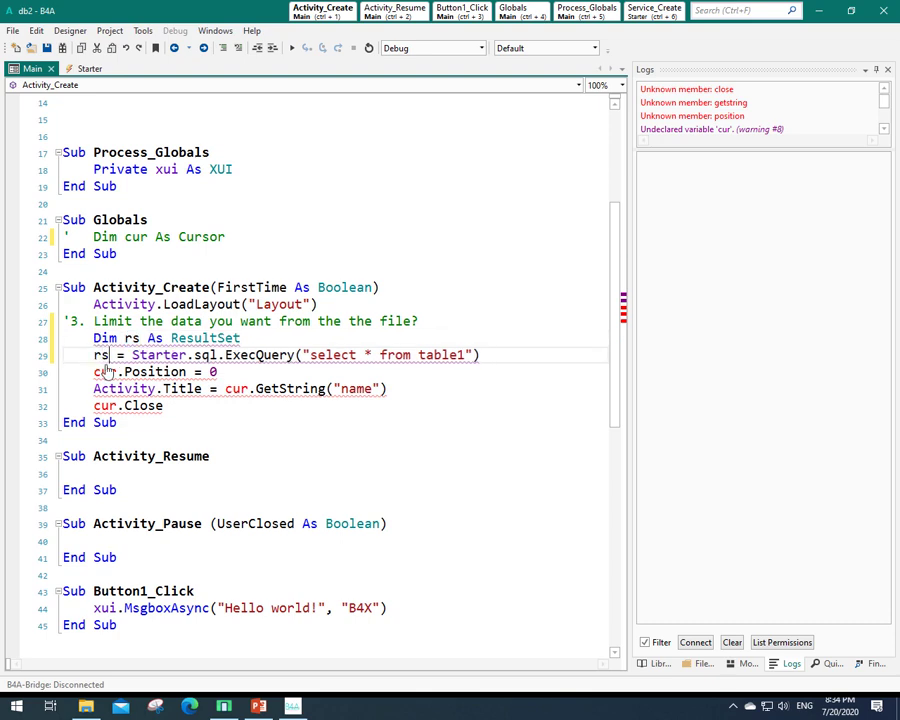
{"action": "type", "text": "rs"}
{"action": "left_click", "coordinate": [237, 388]}
{"action": "double_click", "coordinate": [237, 388]}
{"action": "type", "text": "rs"}
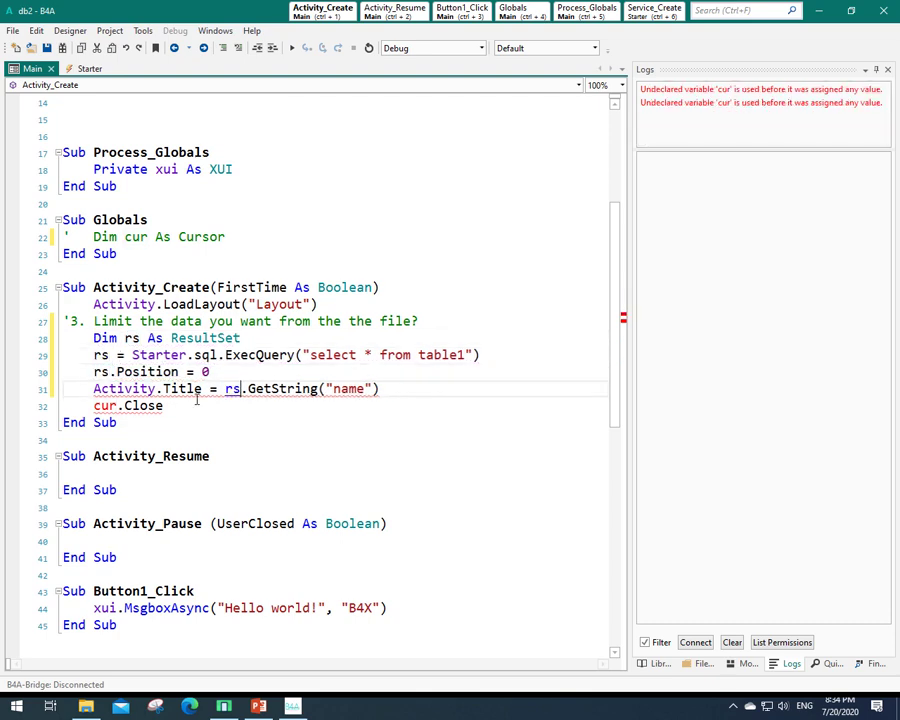
{"action": "double_click", "coordinate": [104, 405]}
{"action": "type", "text": "rs"}
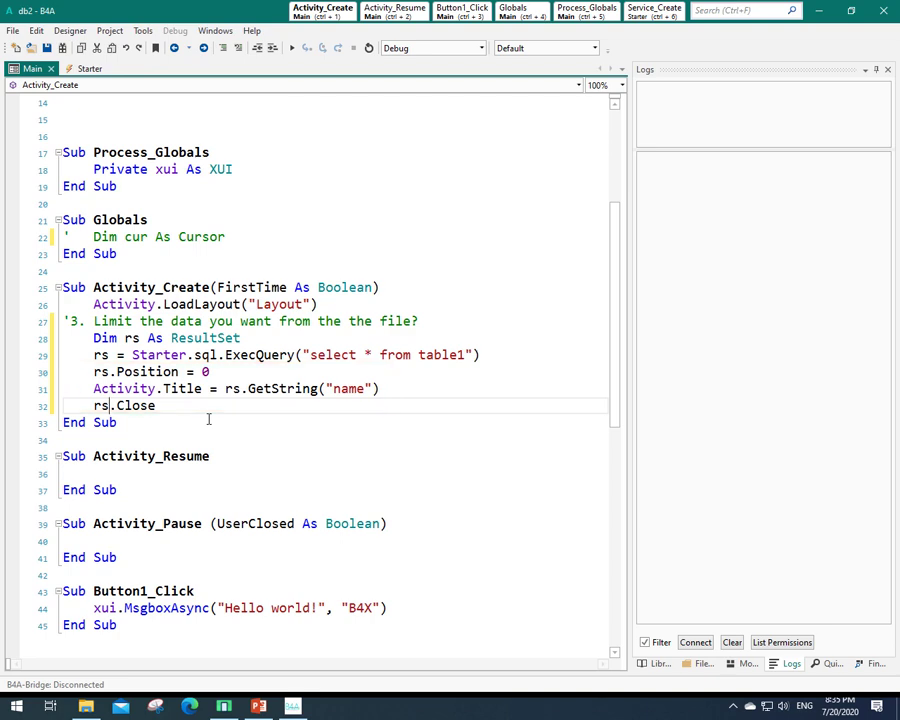
Insert 'For i = 0 To rs.RowCount - 1' with its Next below the ExecQuery line
{"action": "left_click", "coordinate": [482, 355]}
{"action": "key", "text": "Return"}
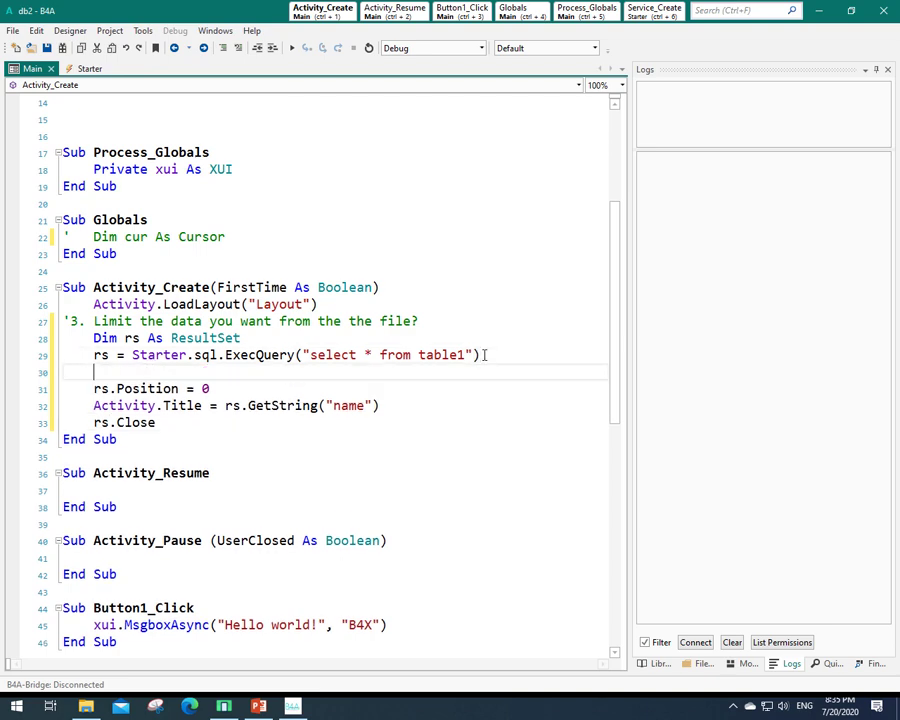
{"action": "type", "text": "fo"}
{"action": "key", "text": "Escape"}
{"action": "type", "text": "r "}
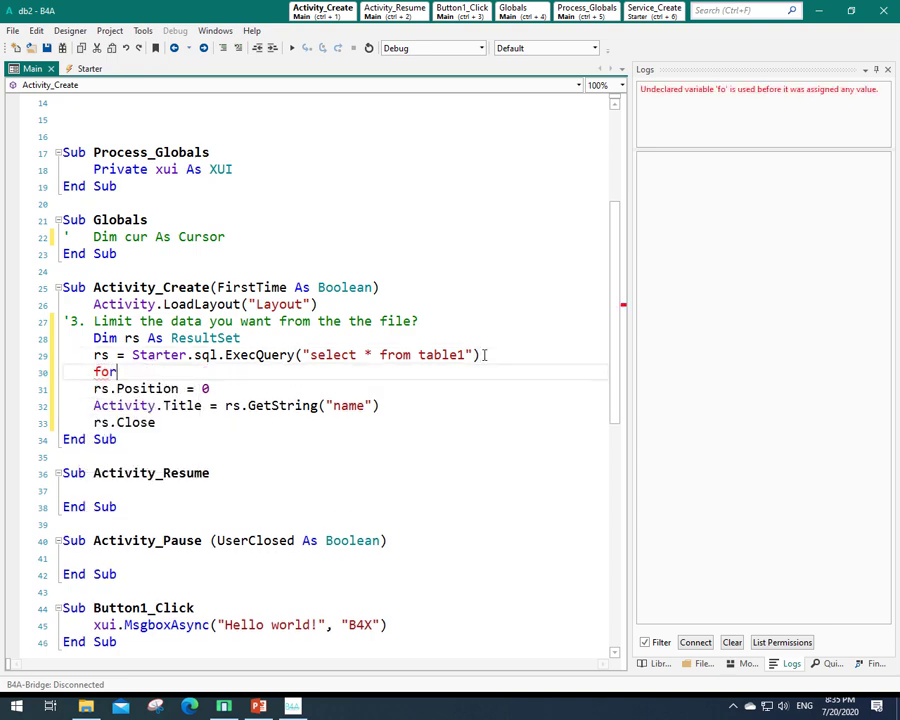
{"action": "type", "text": "i = "}
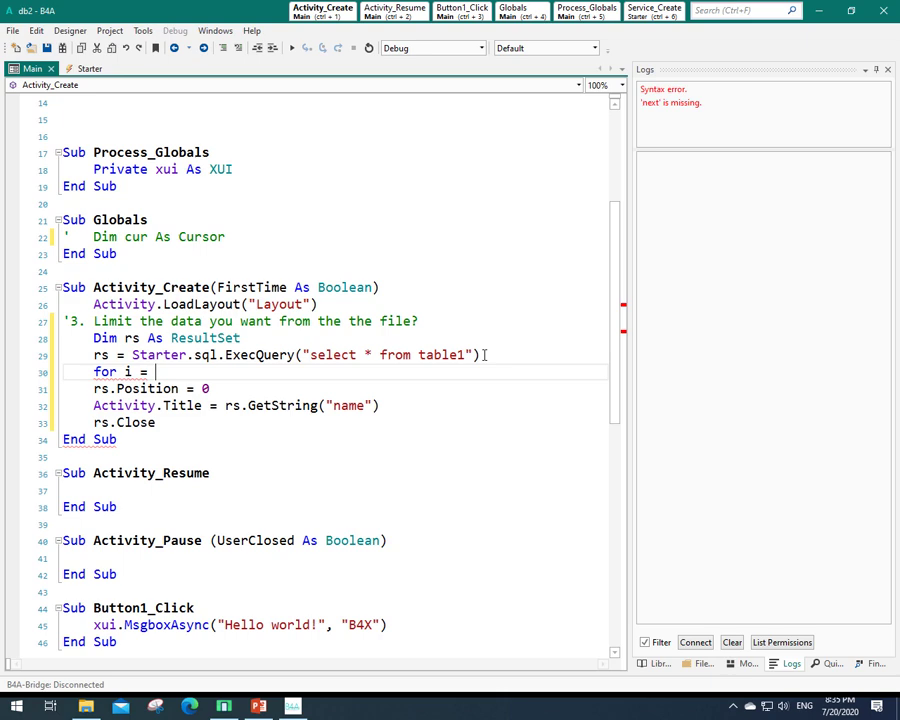
{"action": "type", "text": "0 to rs"}
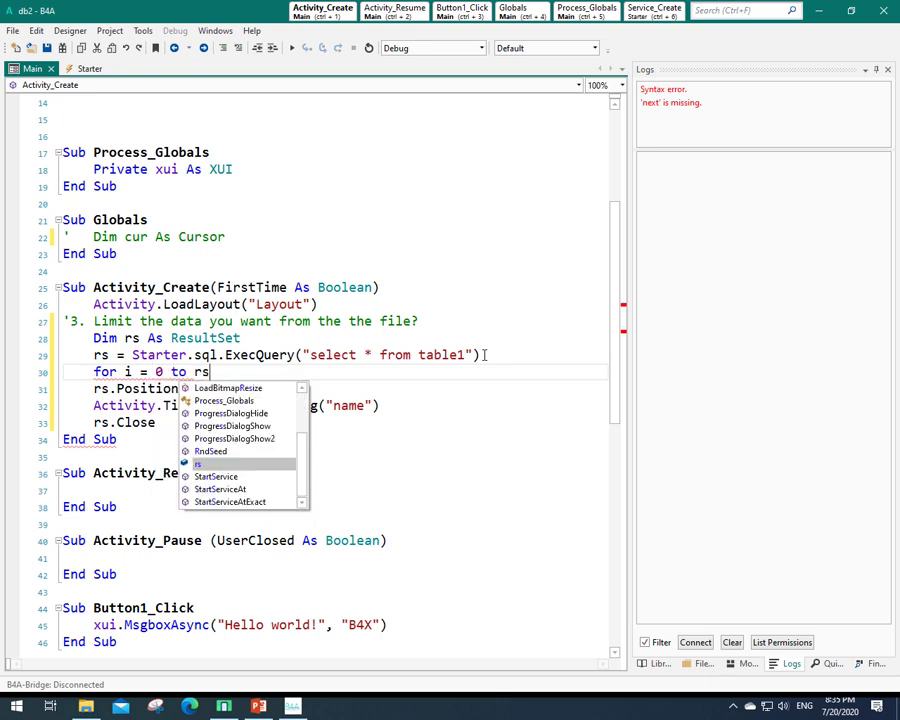
{"action": "type", "text": ".r"}
{"action": "key", "text": "Return"}
{"action": "key", "text": "Return"}
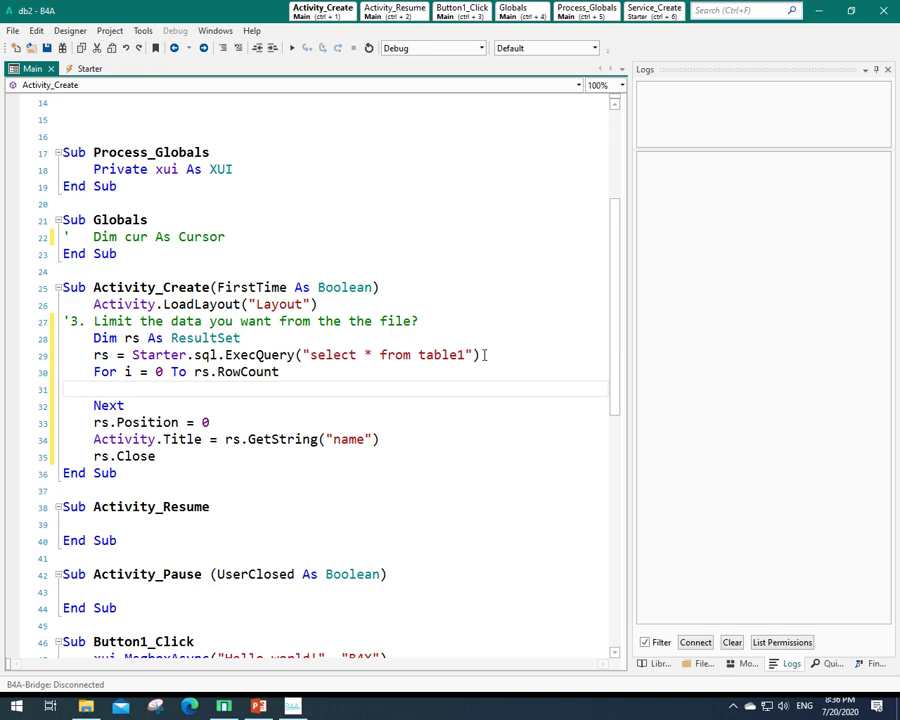
{"action": "left_click", "coordinate": [310, 373]}
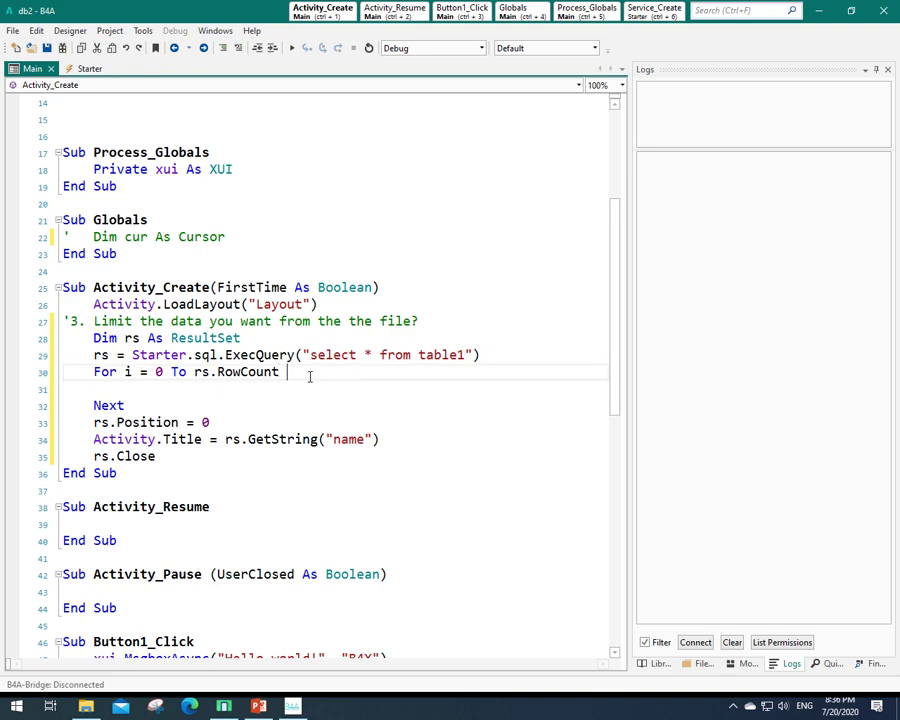
{"action": "type", "text": "- 1"}
Add 'rs.Position = i' inside the loop and begin the Log(rs.GetString("name")) line
{"action": "key", "text": "Return"}
{"action": "type", "text": "rs."}
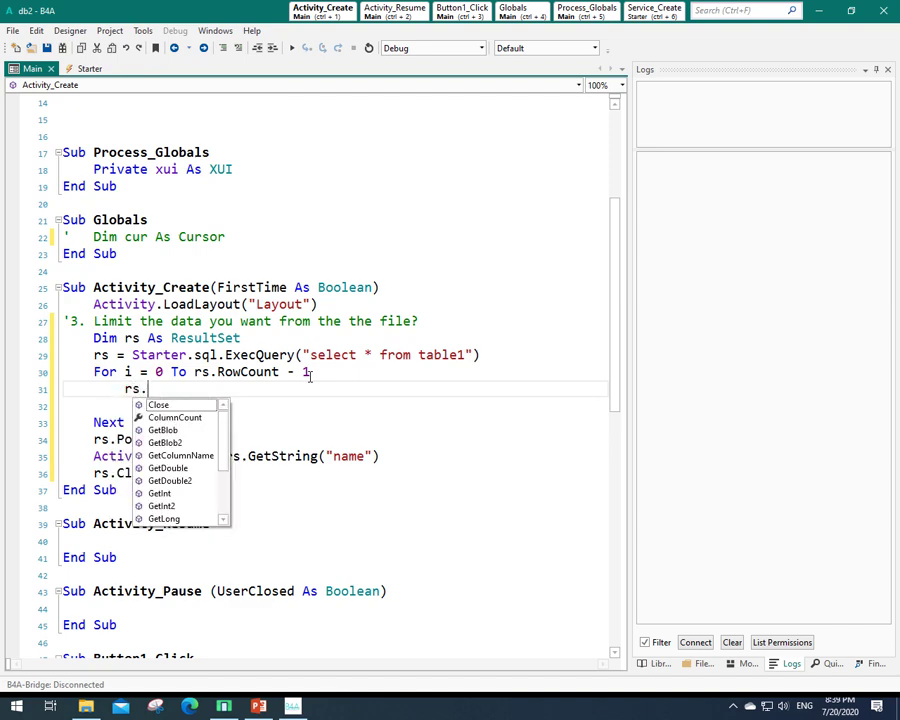
{"action": "type", "text": "po "}
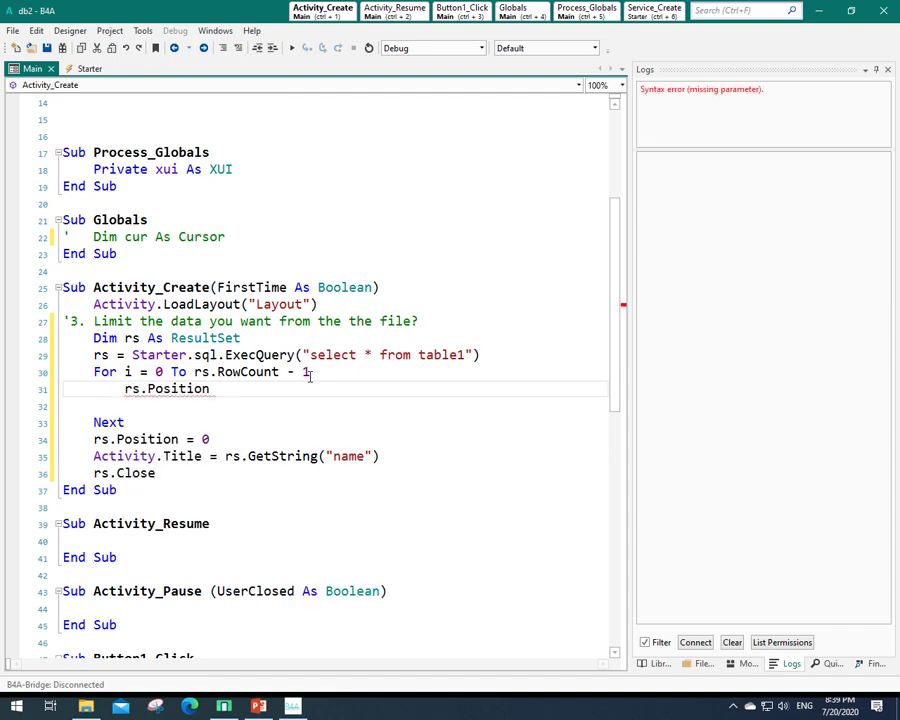
{"action": "type", "text": "= i"}
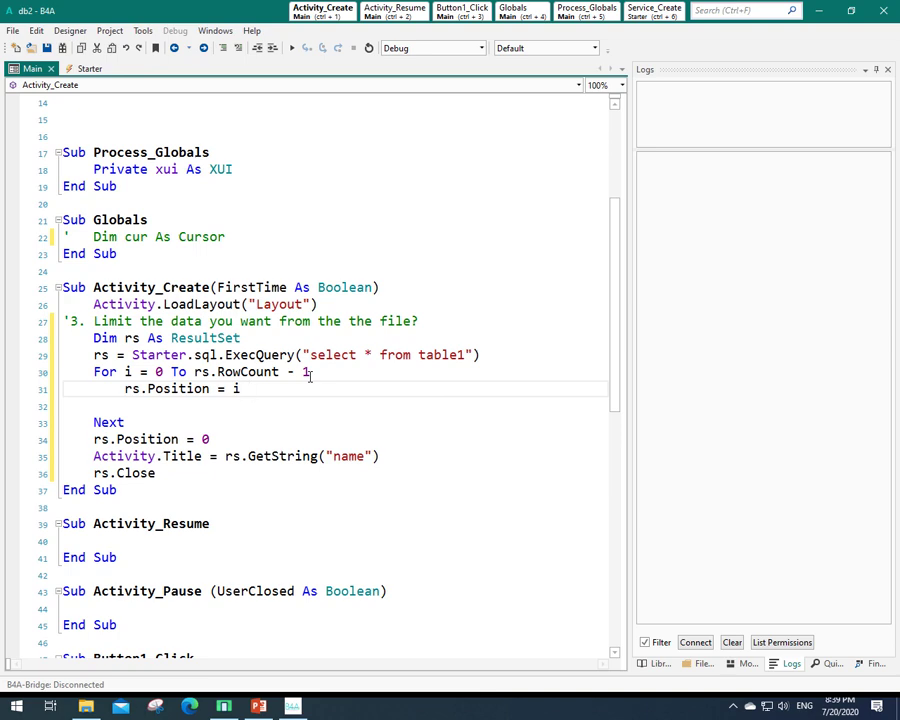
{"action": "key", "text": "Return"}
{"action": "type", "text": "Log"}
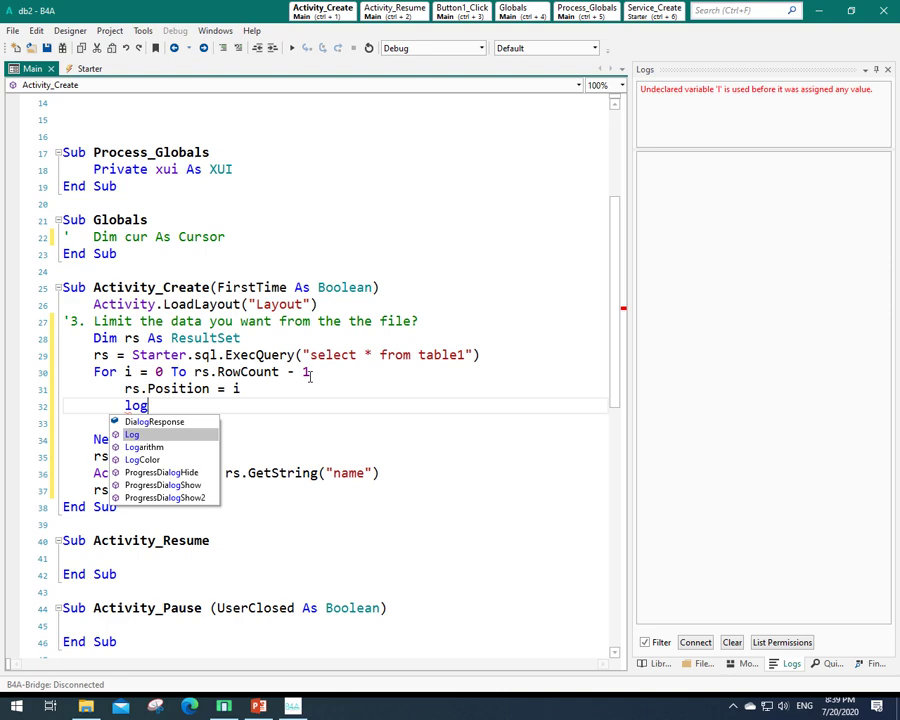
{"action": "type", "text": "(rs.get"}
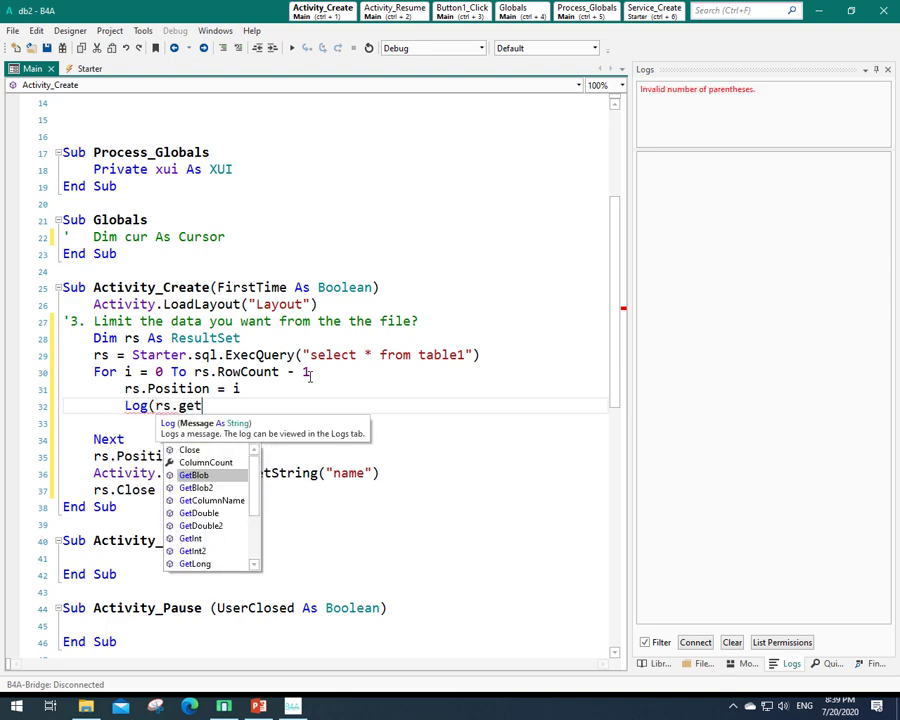
{"action": "type", "text": "str(\""}
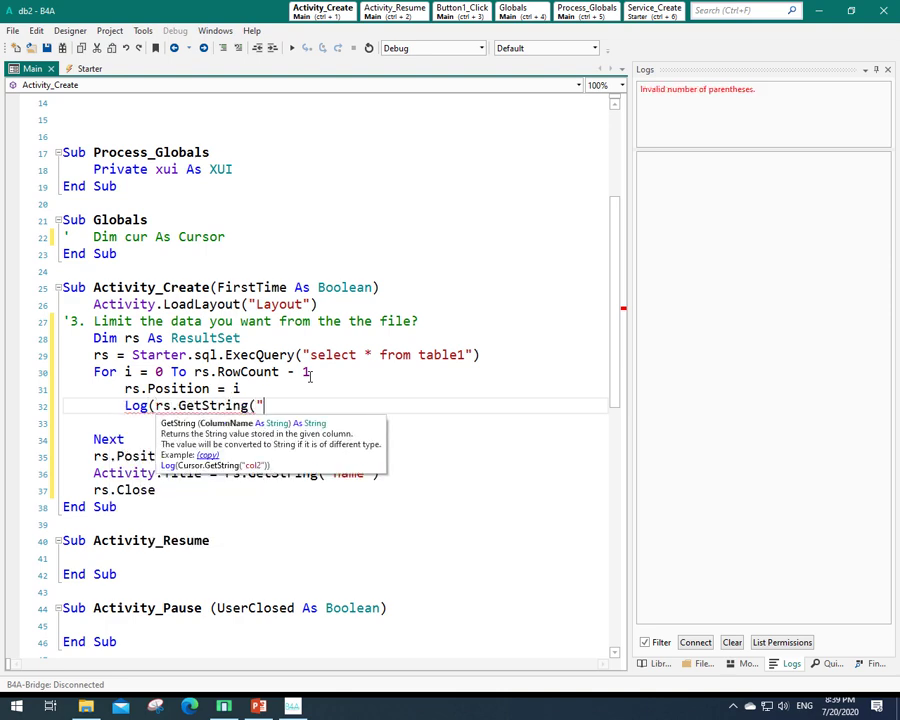
{"action": "type", "text": "name\")"}
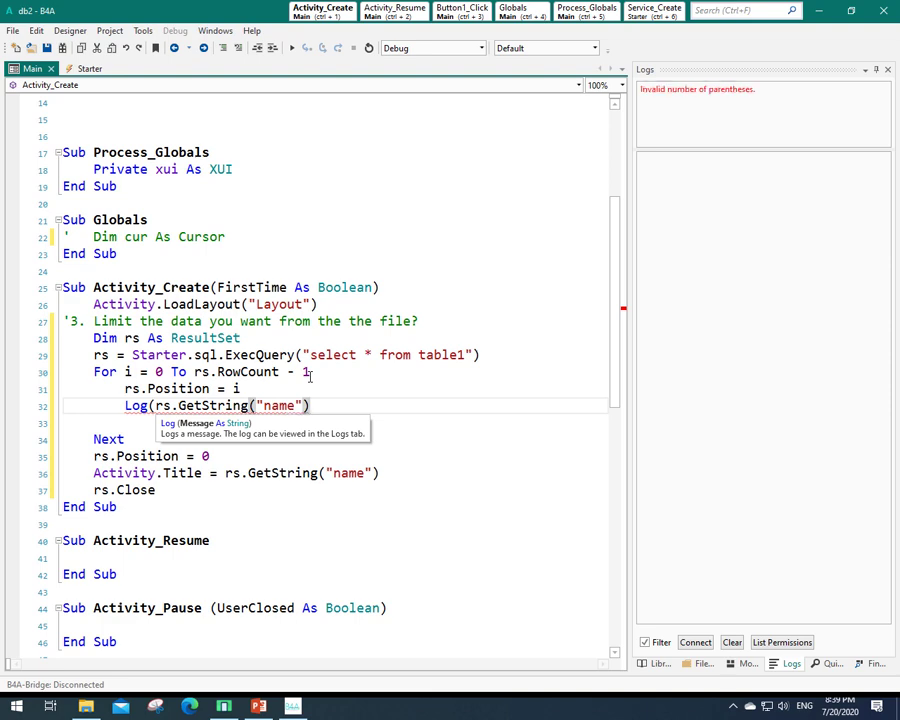
{"action": "type", "text": ")"}
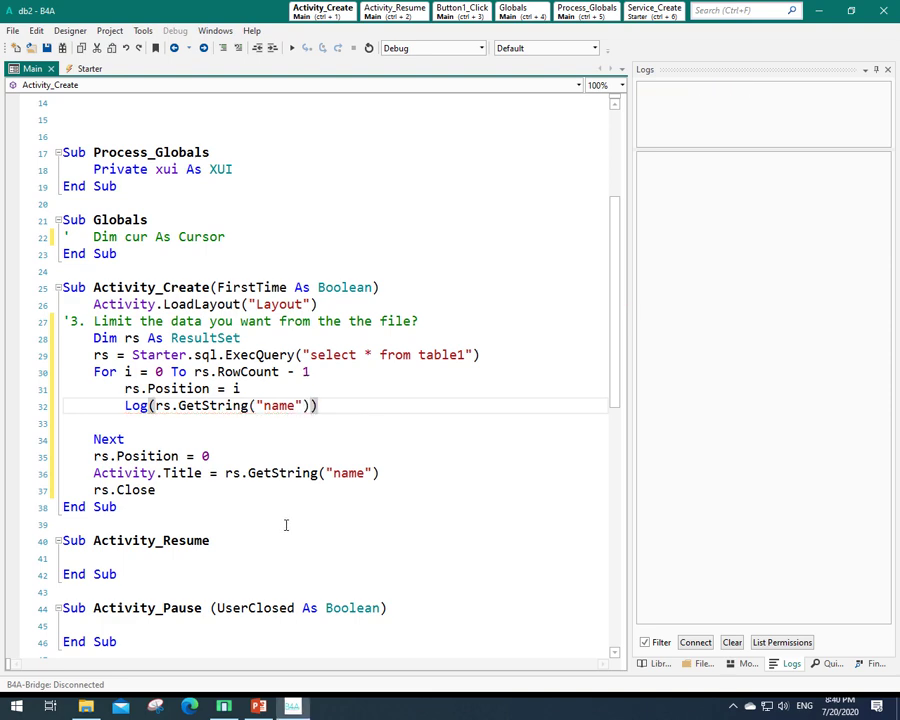
Comment out the rs.Position = 0 and Activity.Title lines, then run in debug
{"action": "mouse_move", "coordinate": [392, 473]}
{"action": "left_mouse_down"}
{"action": "mouse_move", "coordinate": [92, 439]}
{"action": "mouse_move", "coordinate": [63, 455]}
{"action": "left_mouse_up"}
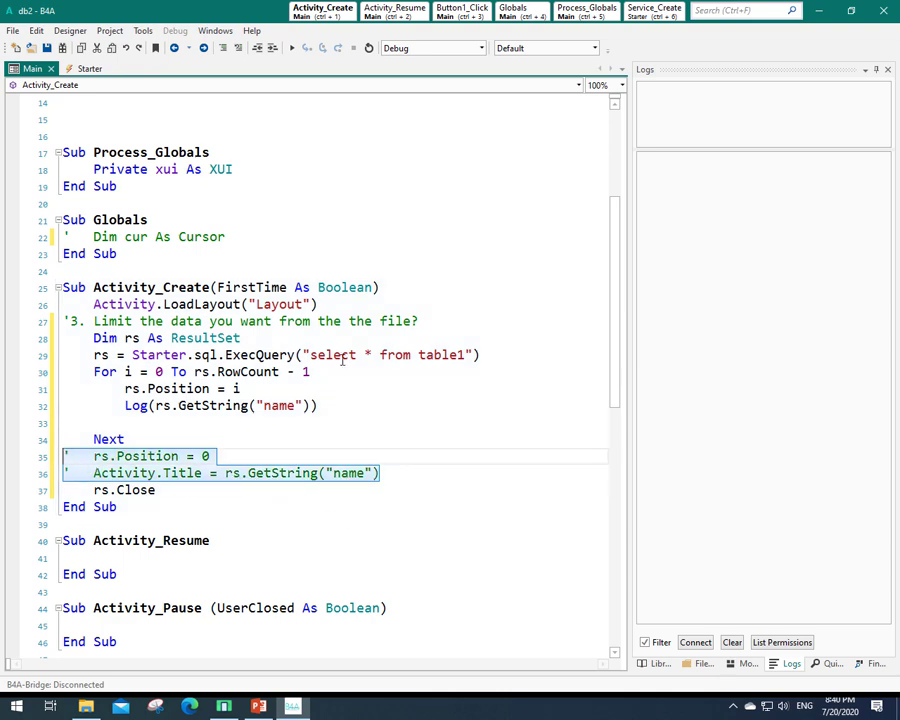
{"action": "left_click", "coordinate": [291, 50]}
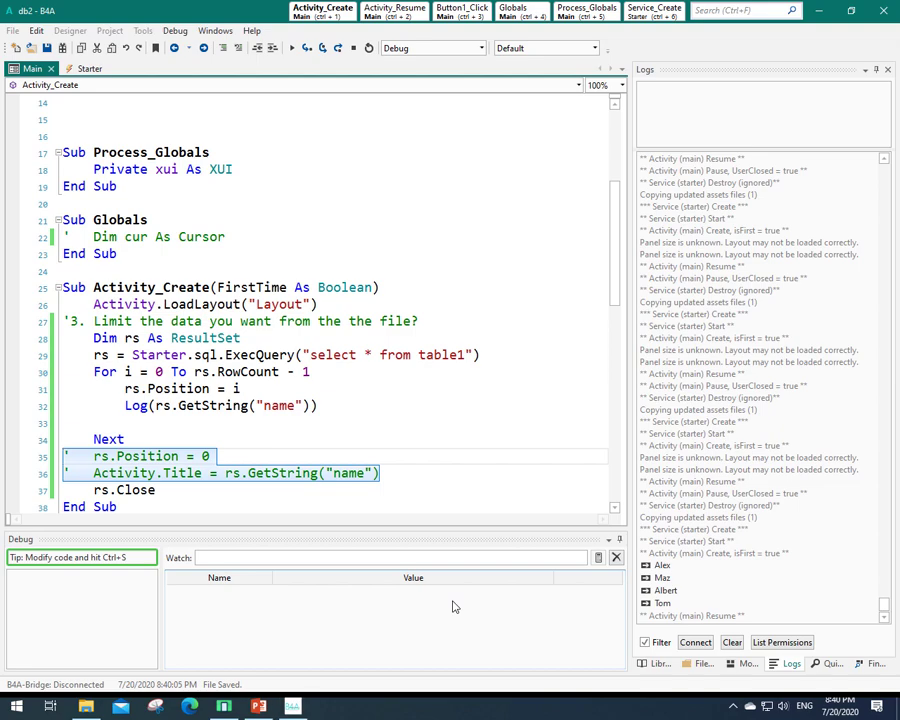
Log each row's age with GetInt and rerun, logging Alex 23, Maz 20, Albert 18, Tom 37
{"action": "left_click", "coordinate": [181, 424]}
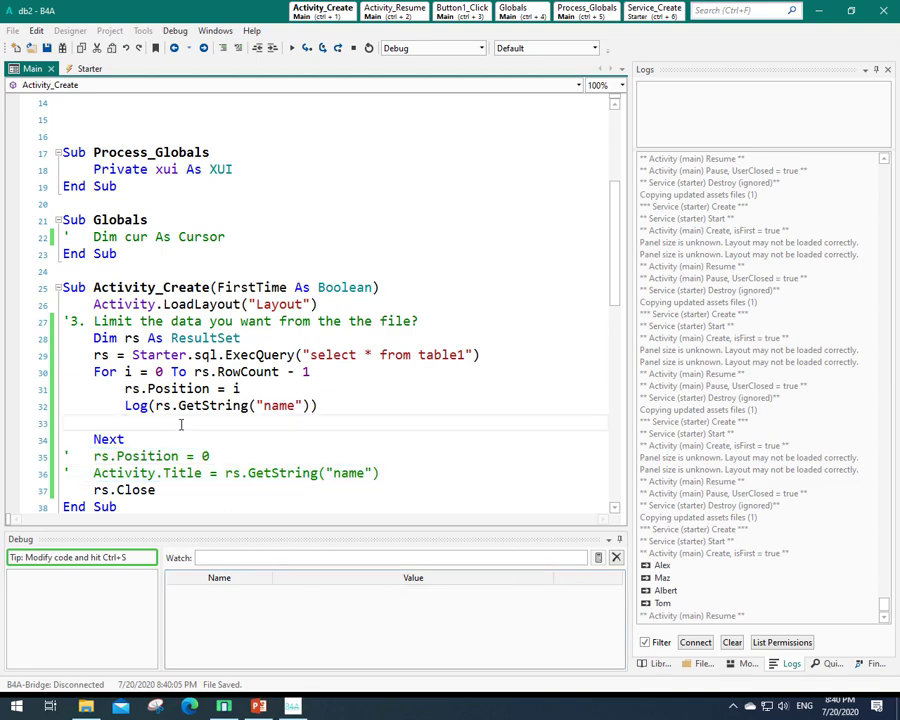
{"action": "type", "text": "log(r"}
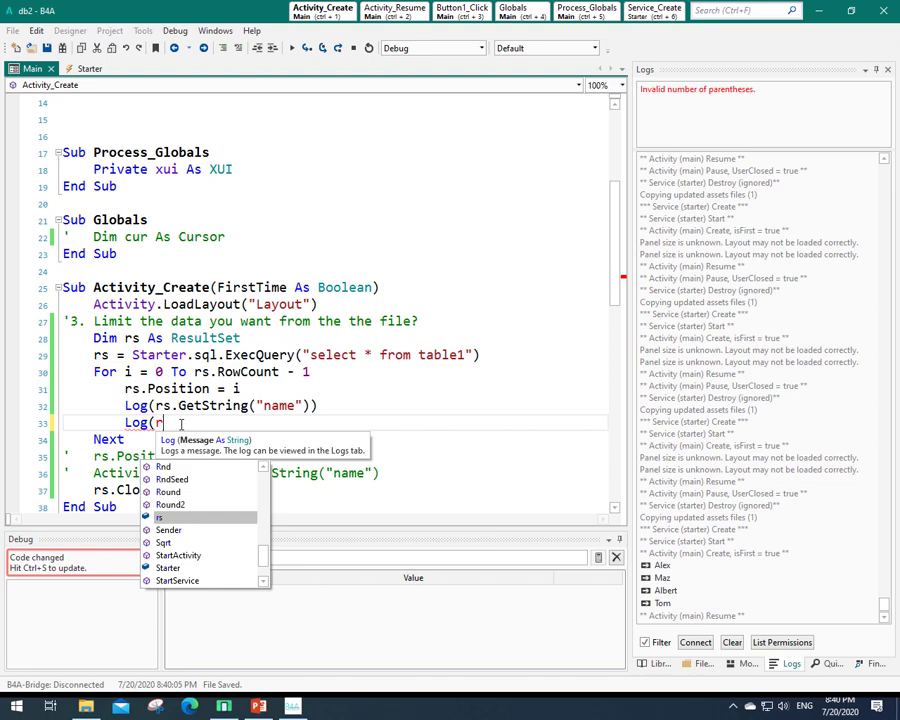
{"action": "type", "text": "s.get"}
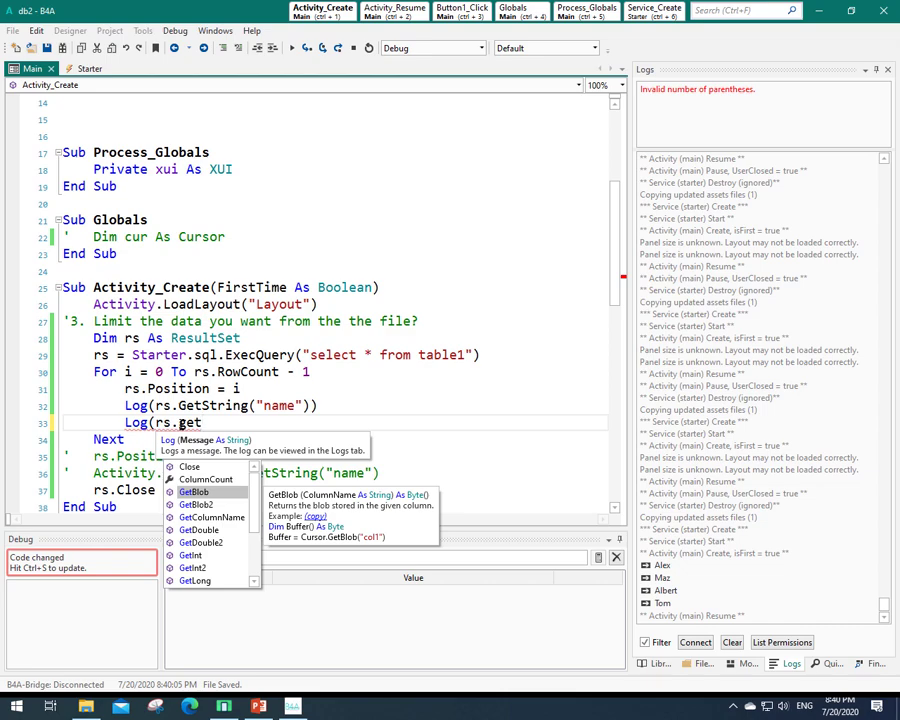
{"action": "key", "text": "Down"}
{"action": "key", "text": "Down"}
{"action": "key", "text": "Down"}
{"action": "key", "text": "Down"}
{"action": "key", "text": "Down"}
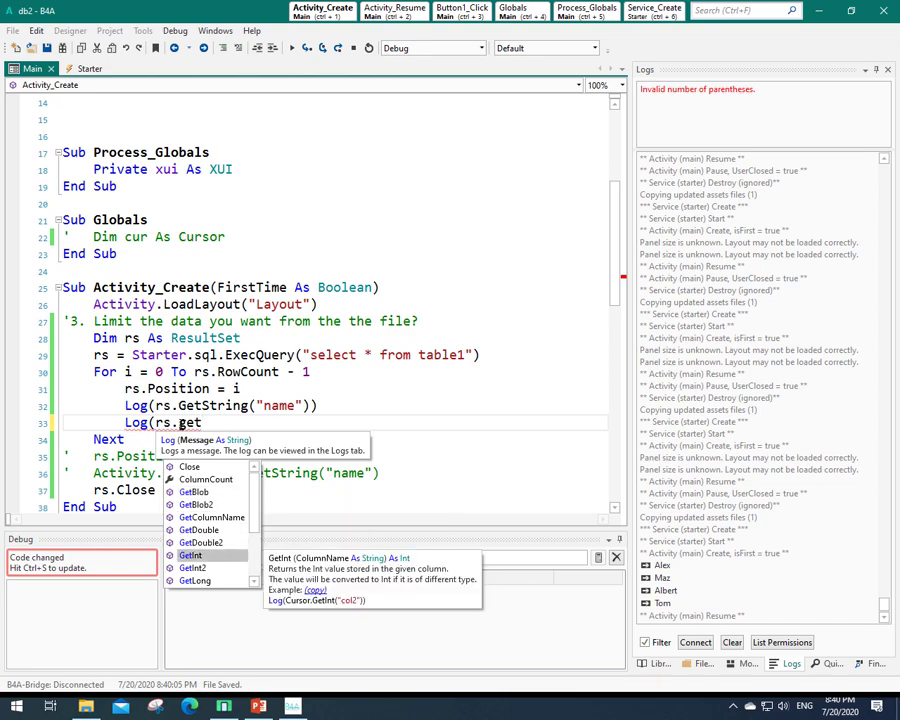
{"action": "key", "text": "Return"}
{"action": "type", "text": "(\"age\")"}
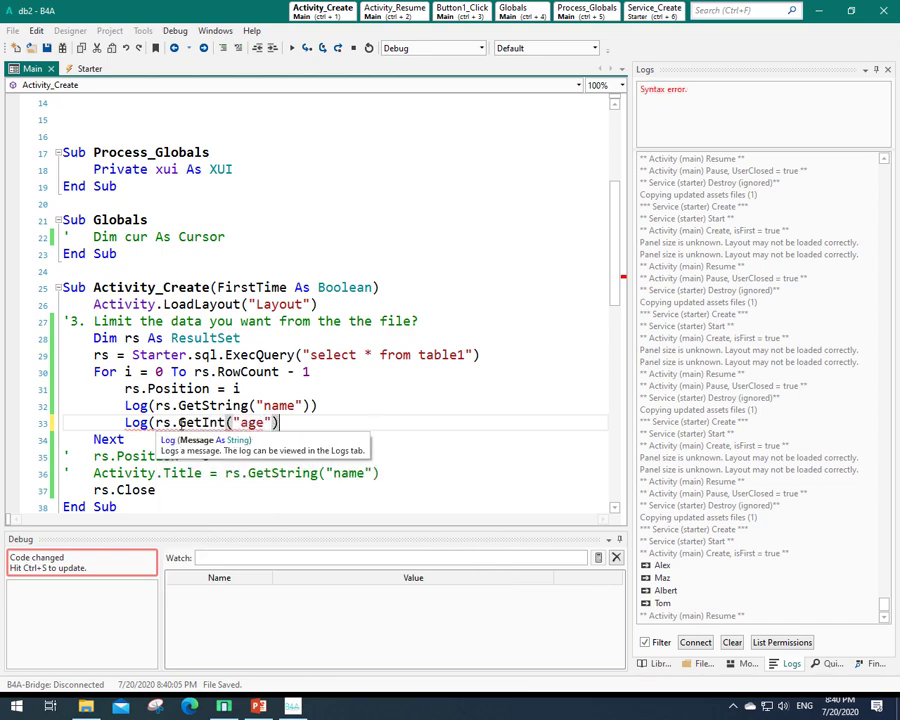
{"action": "type", "text": ")"}
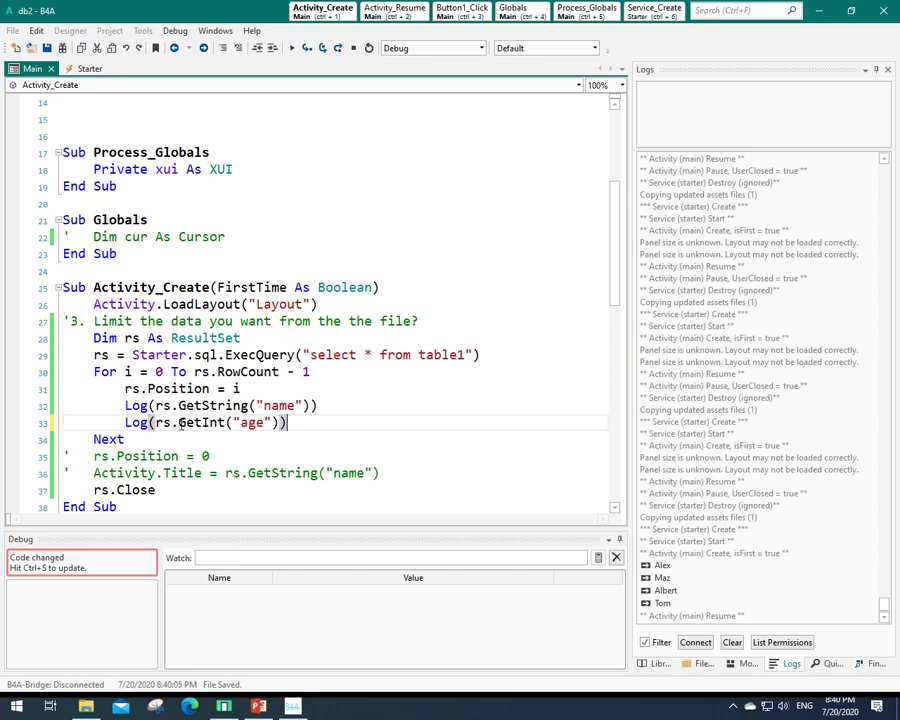
{"action": "key", "text": "F5"}
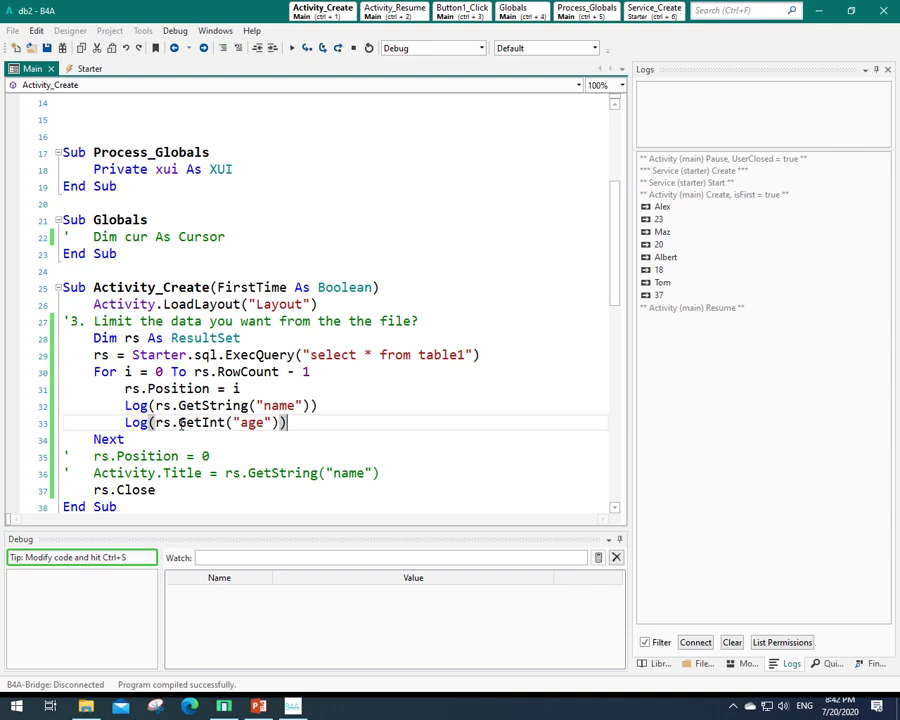
Start a 'Do While rs.NextRow' loop below the For loop
{"action": "key", "text": "Down"}
{"action": "key", "text": "Return"}
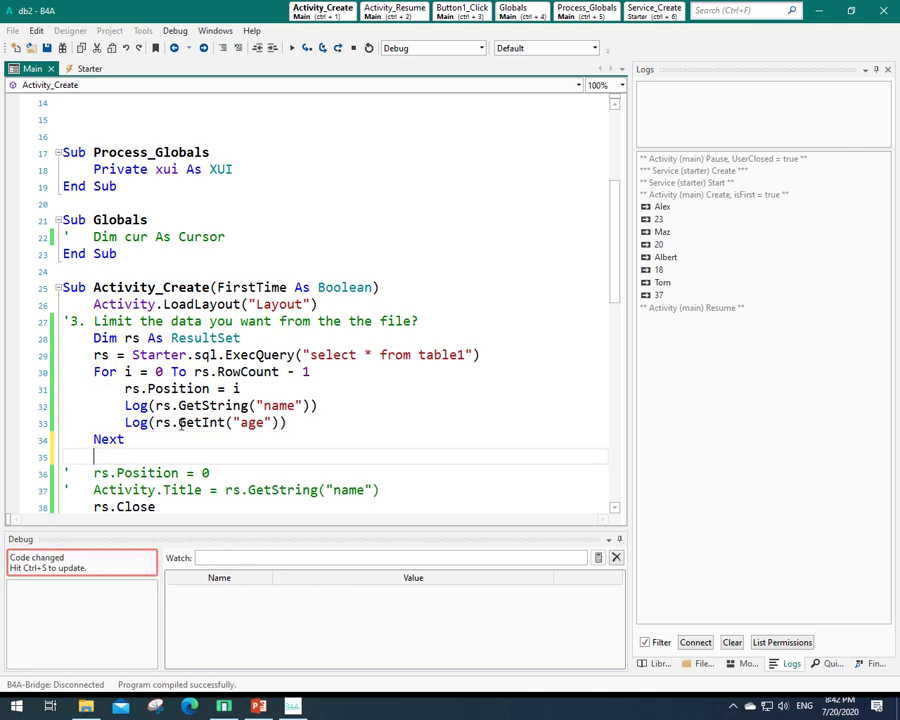
{"action": "type", "text": "do while "}
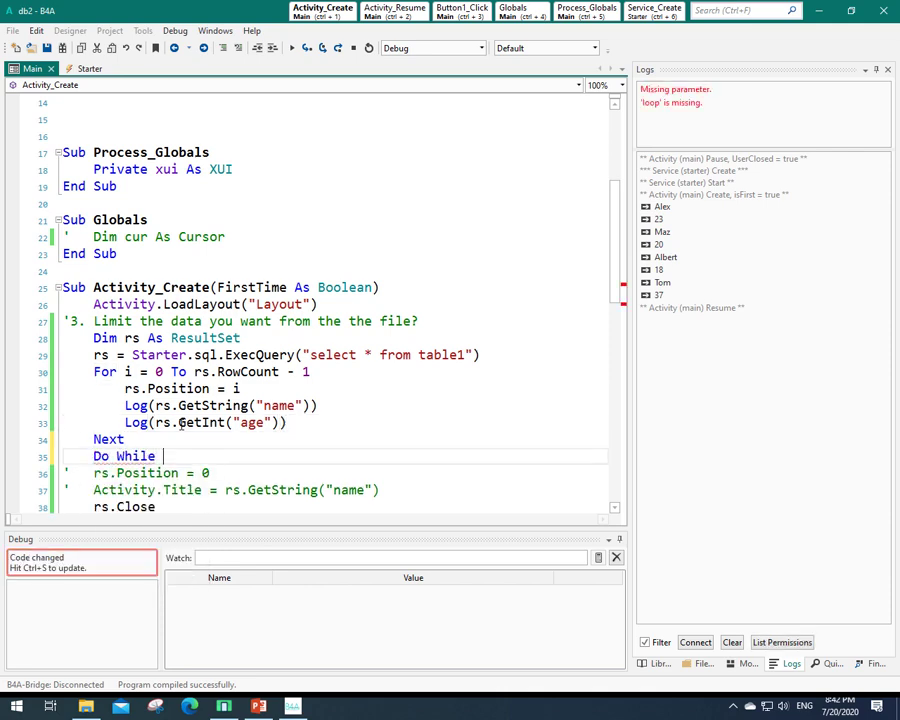
{"action": "type", "text": "rs.ne"}
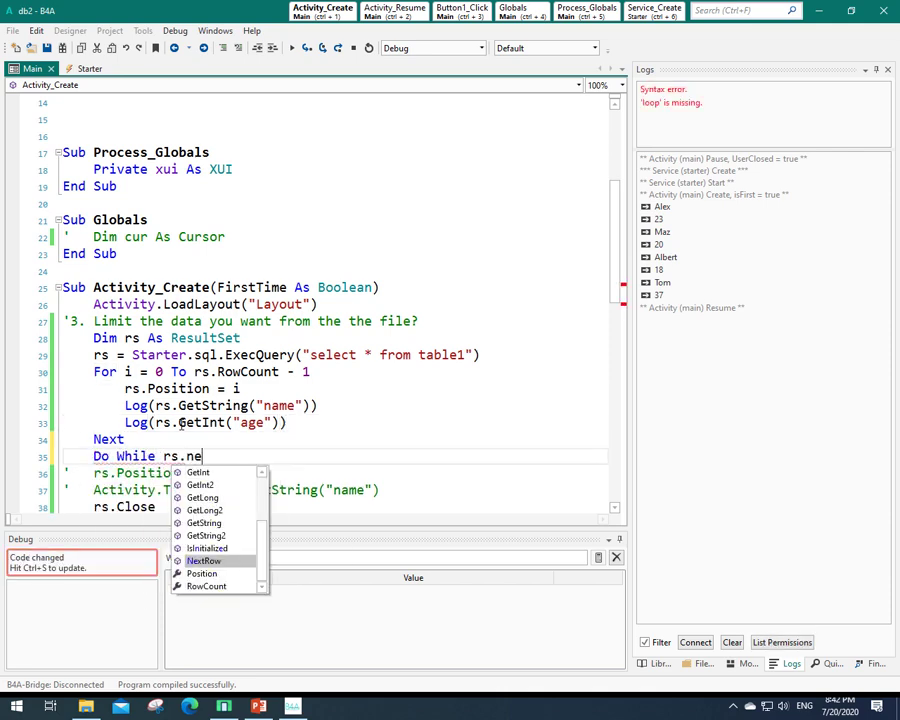
{"action": "key", "text": "Return"}
{"action": "key", "text": "Return"}
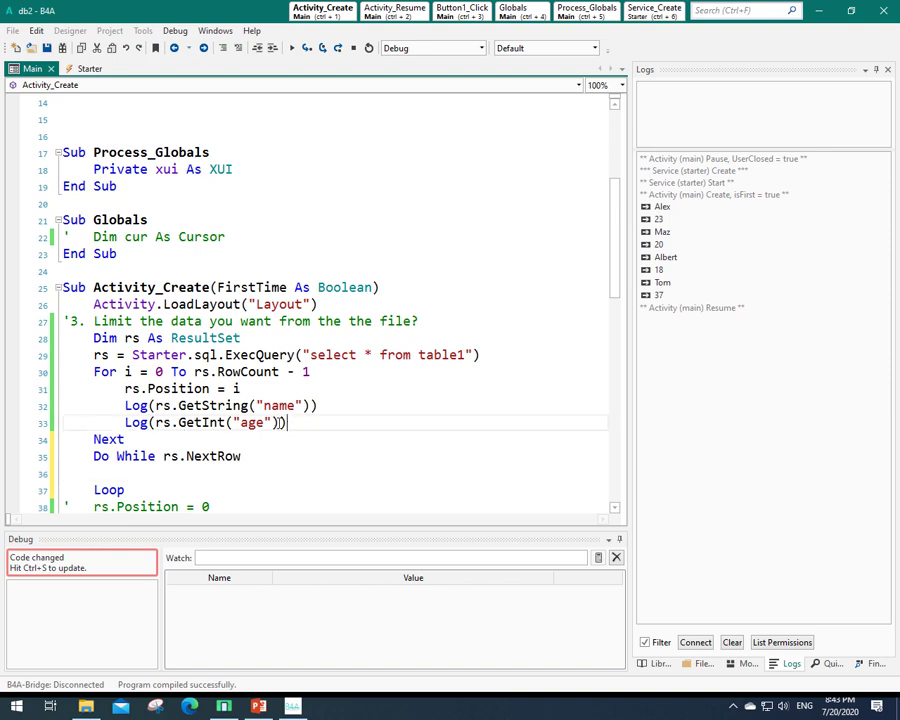
Copy the two Log lines into the Do While loop and comment out the old For loop
{"action": "left_click_drag", "start_coordinate": [287, 422], "coordinate": [124, 406]}
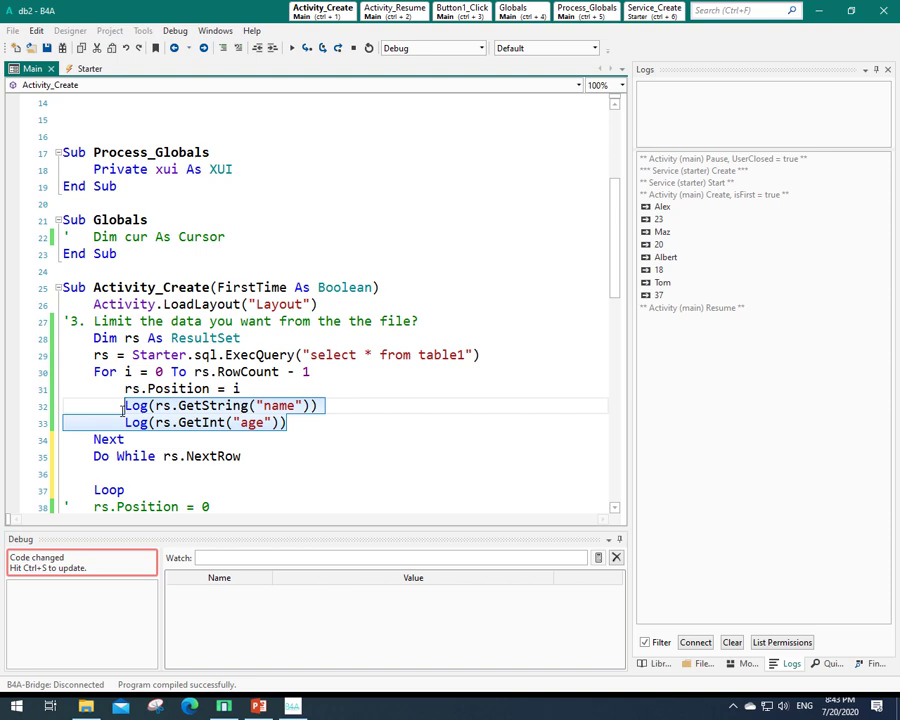
{"action": "key", "text": "ctrl+c"}
{"action": "left_click", "coordinate": [124, 472]}
{"action": "key", "text": "ctrl+v"}
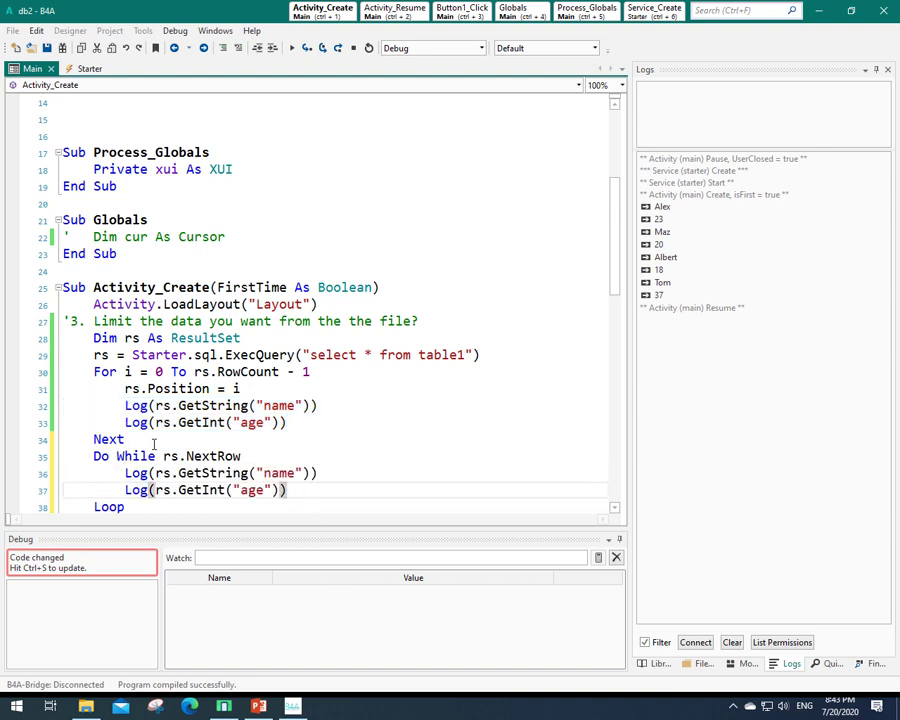
{"action": "left_click_drag", "start_coordinate": [125, 440], "coordinate": [38, 375]}
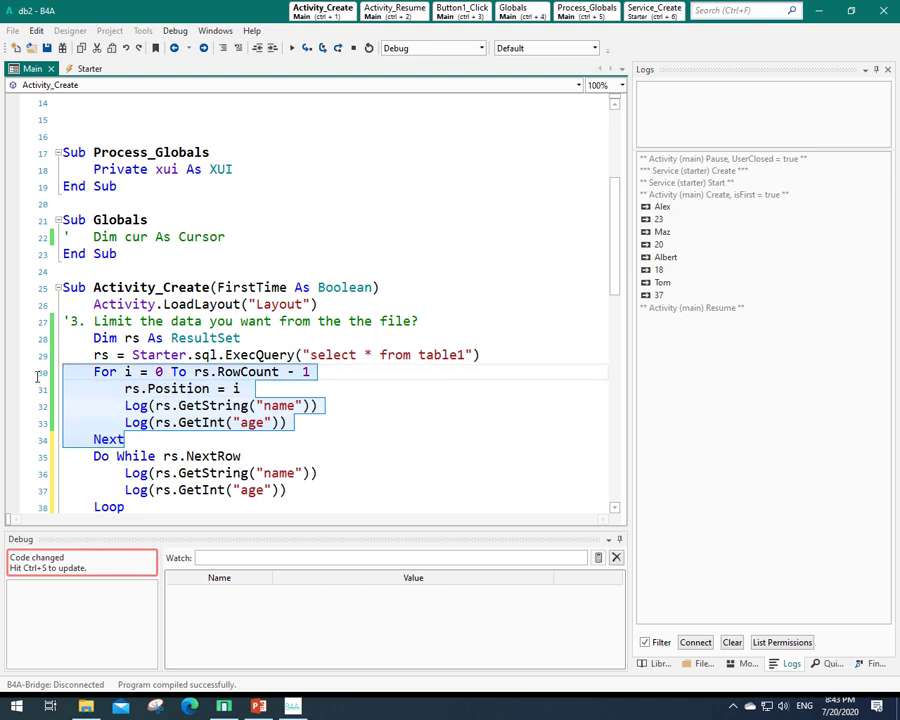
{"action": "key", "text": "ctrl+q"}
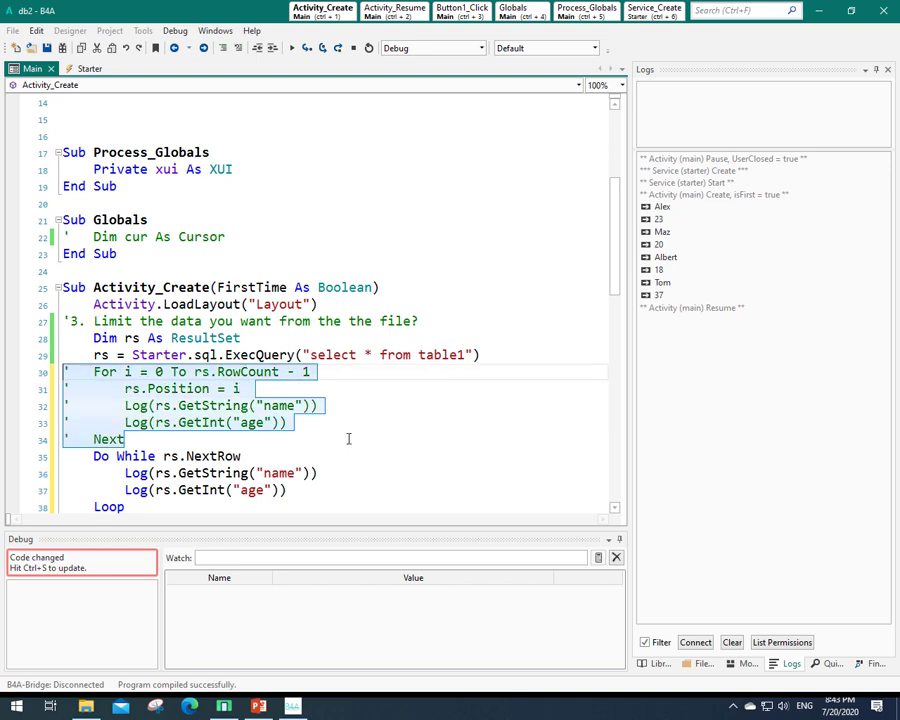
Rebuild and run with F5 so the Do While loop logs all four names and ages
{"action": "key", "text": "F5"}
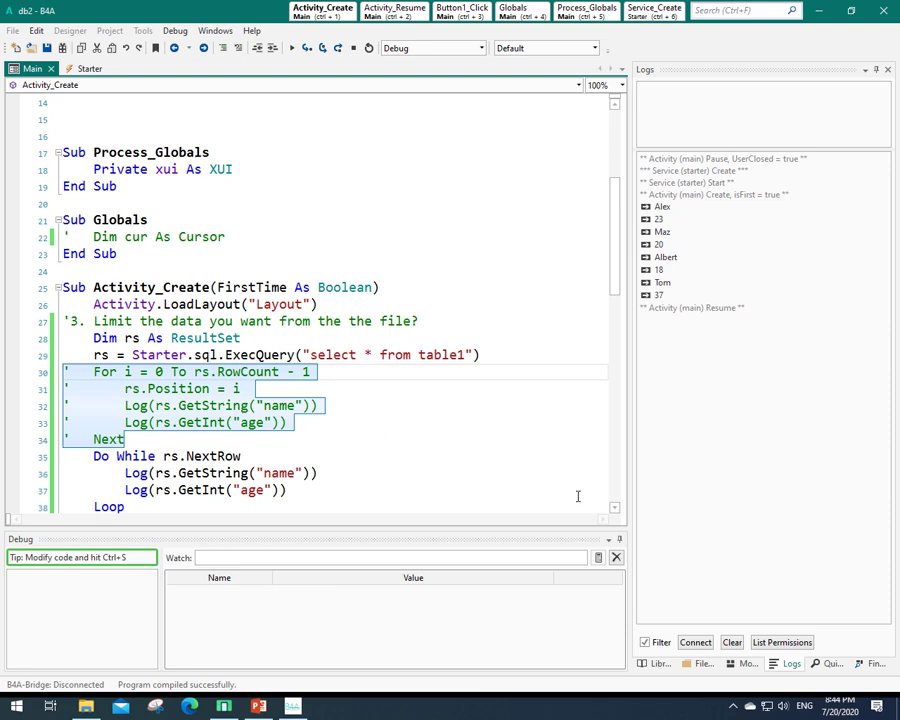
Open the folder containing sqlite.db from the Files Manager's Open Files Folder option
{"action": "left_click", "coordinate": [700, 663]}
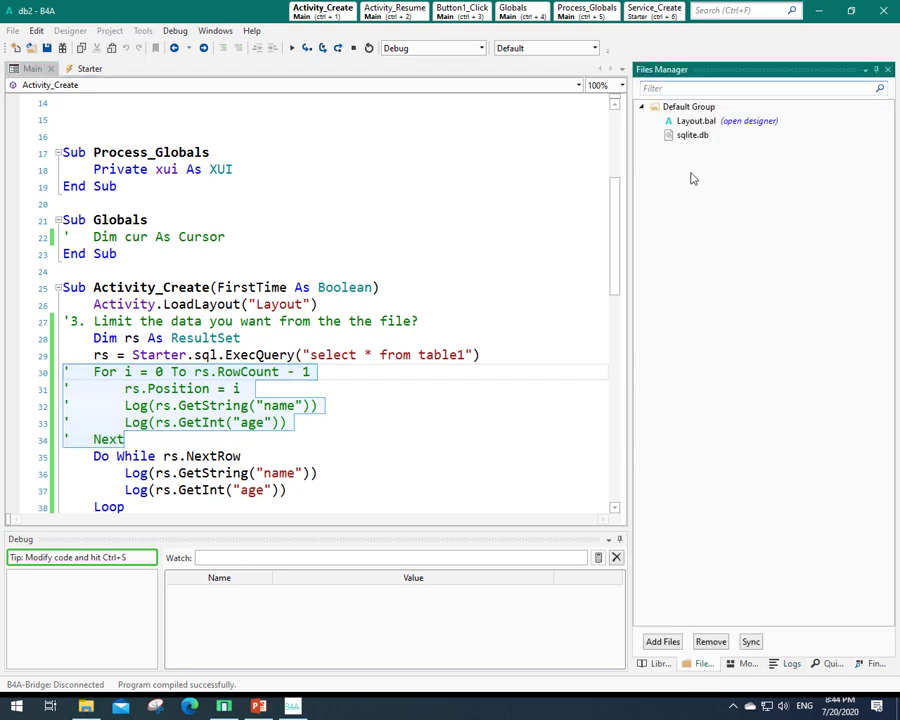
{"action": "right_click", "coordinate": [730, 137]}
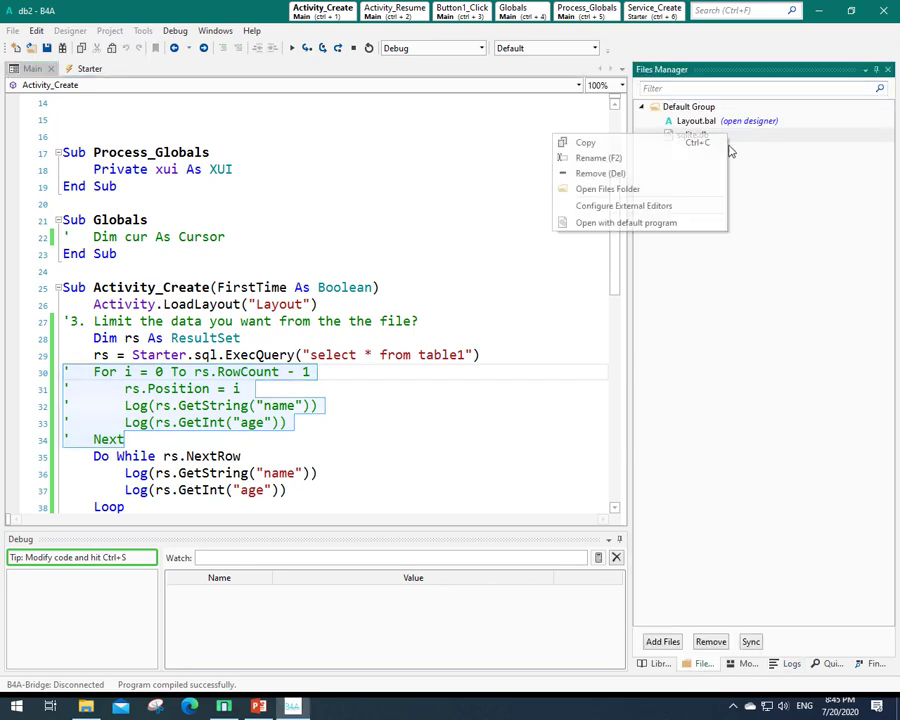
{"action": "left_click", "coordinate": [675, 190]}
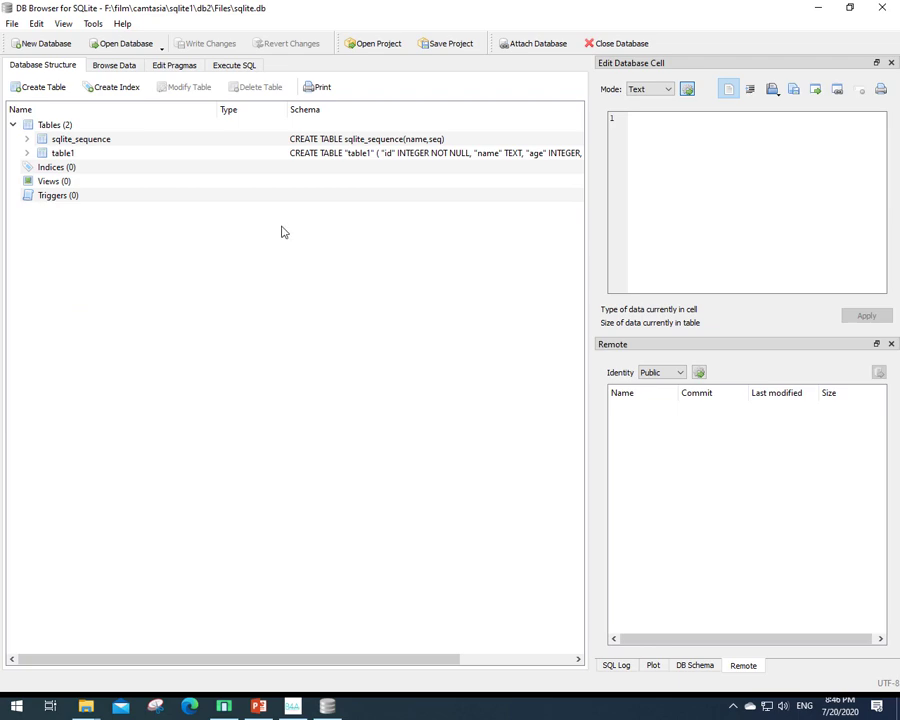
Browse table1's data and add a new empty record
{"action": "left_click", "coordinate": [118, 66]}
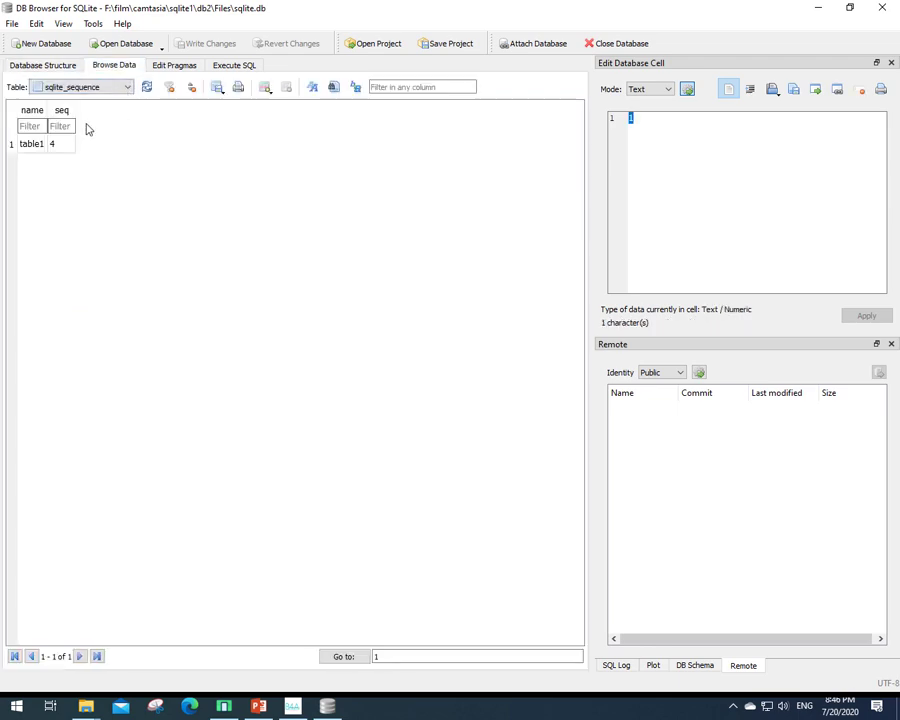
{"action": "left_click", "coordinate": [100, 88]}
{"action": "left_click", "coordinate": [107, 116]}
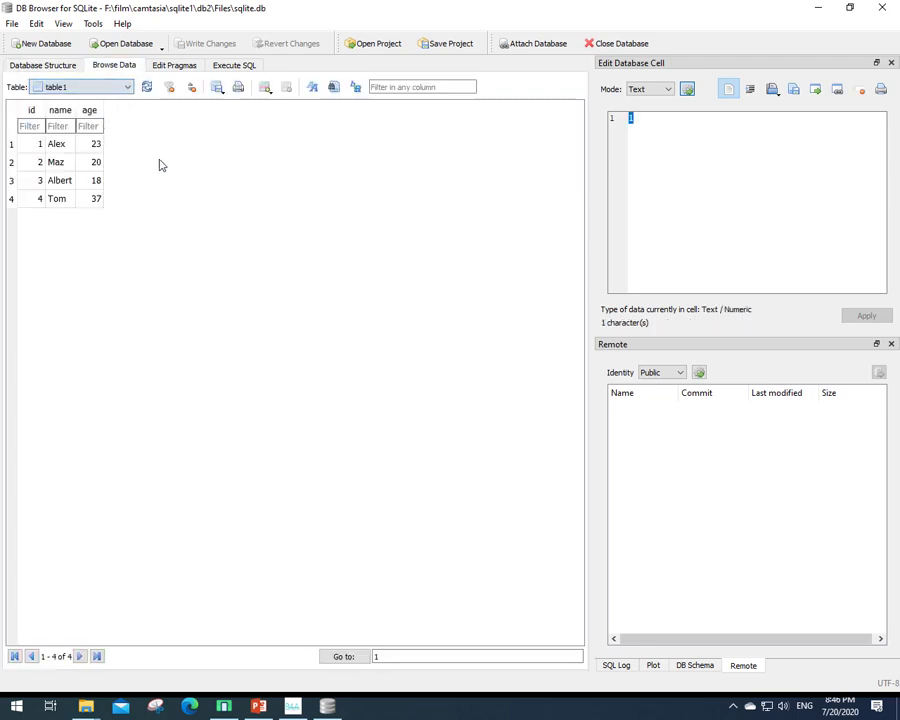
{"action": "left_click", "coordinate": [265, 87]}
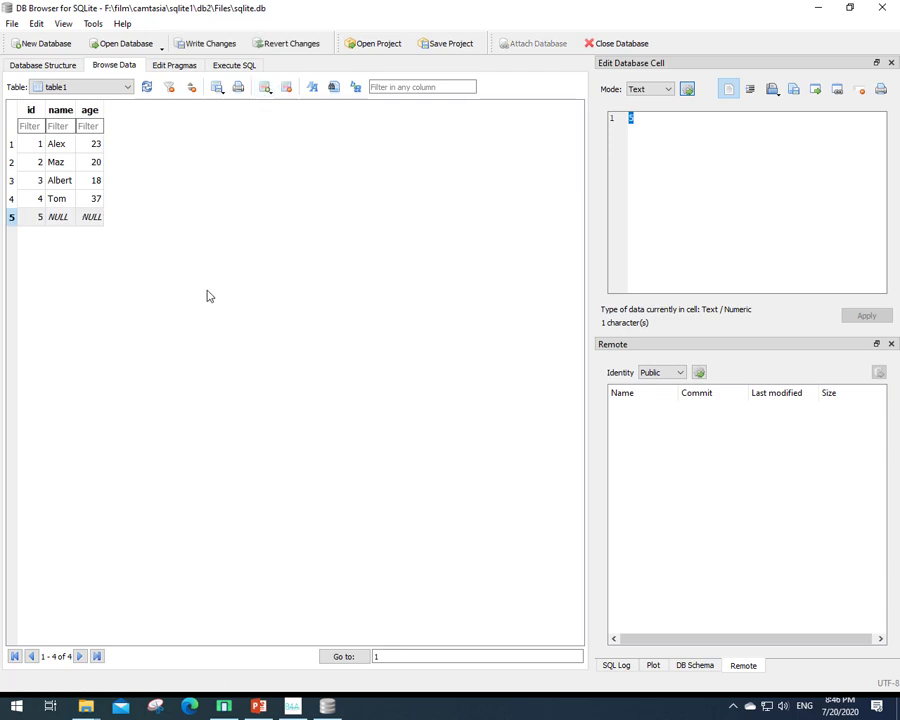
Enter name John and age 41 in row 5, then save and close DB Browser
{"action": "left_click", "coordinate": [60, 218]}
{"action": "type", "text": "J"}
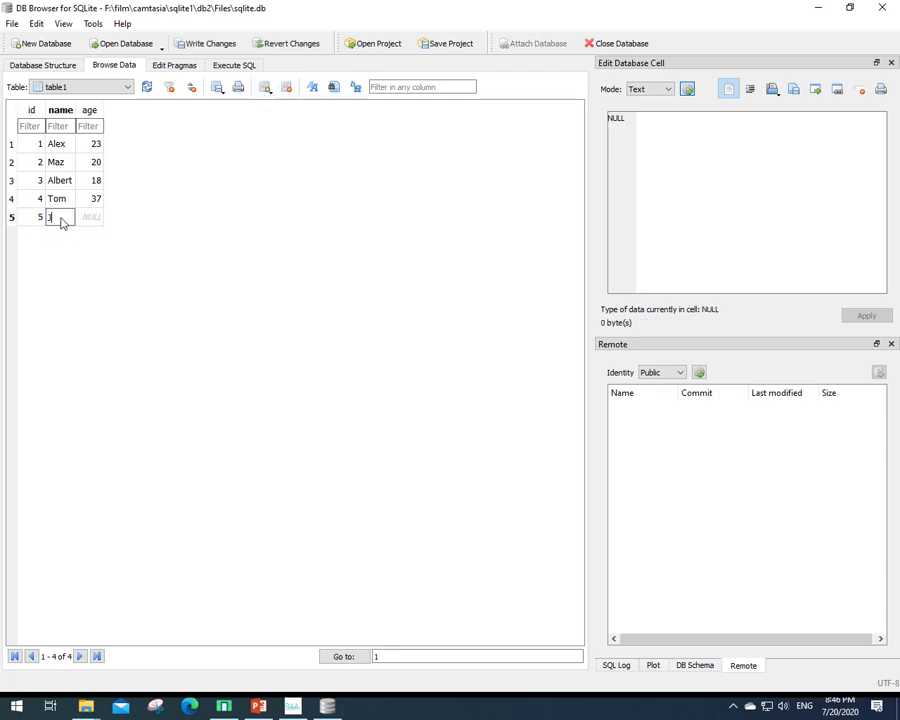
{"action": "type", "text": "ohn"}
{"action": "key", "text": "Return"}
{"action": "left_click", "coordinate": [90, 227]}
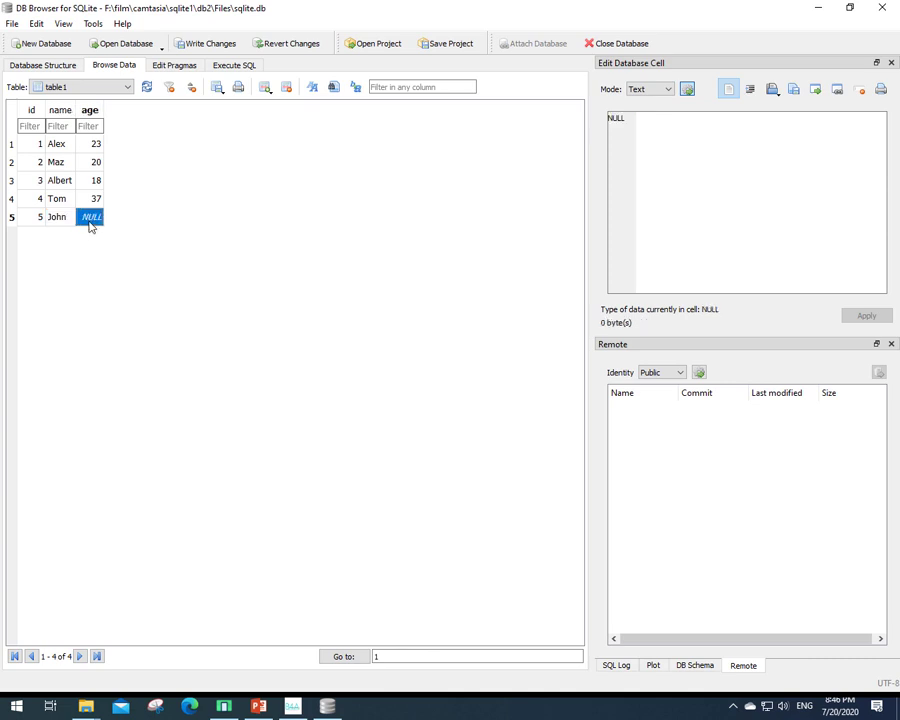
{"action": "type", "text": "41"}
{"action": "key", "text": "Return"}
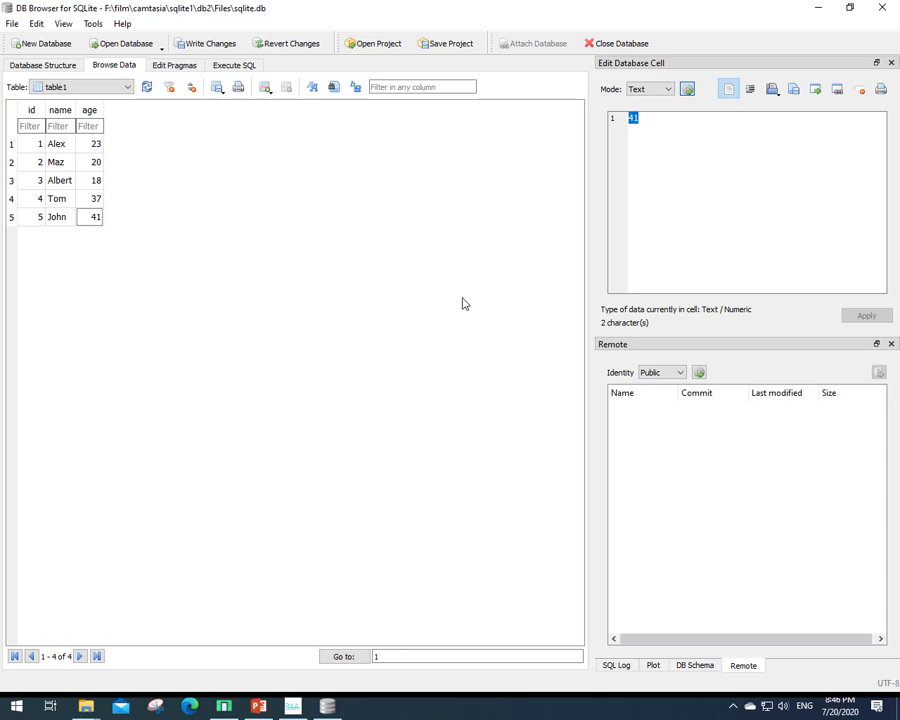
{"action": "left_click", "coordinate": [882, 7]}
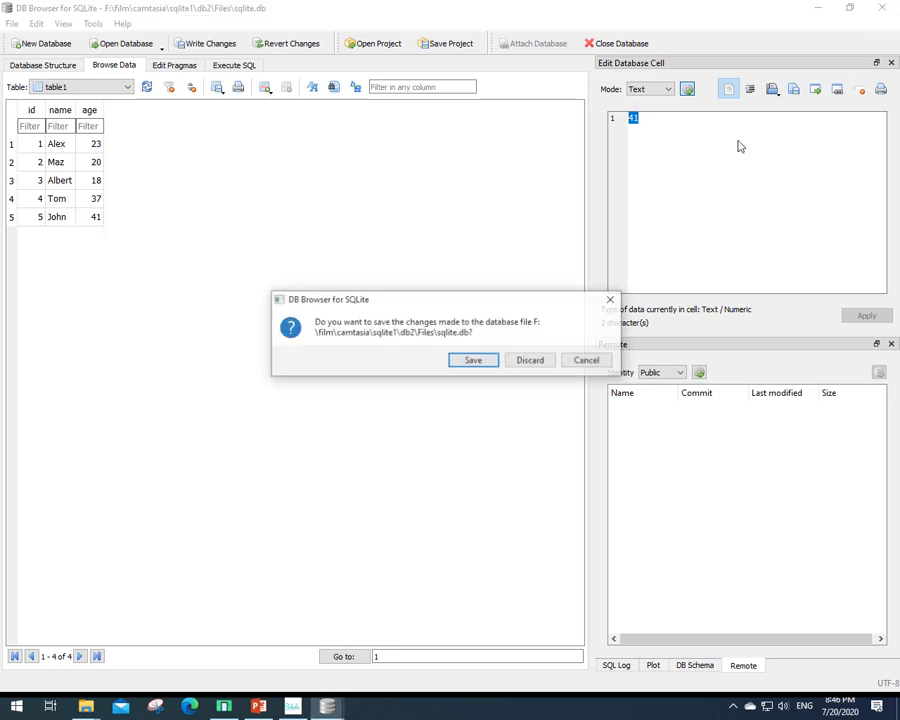
{"action": "left_click", "coordinate": [474, 361]}
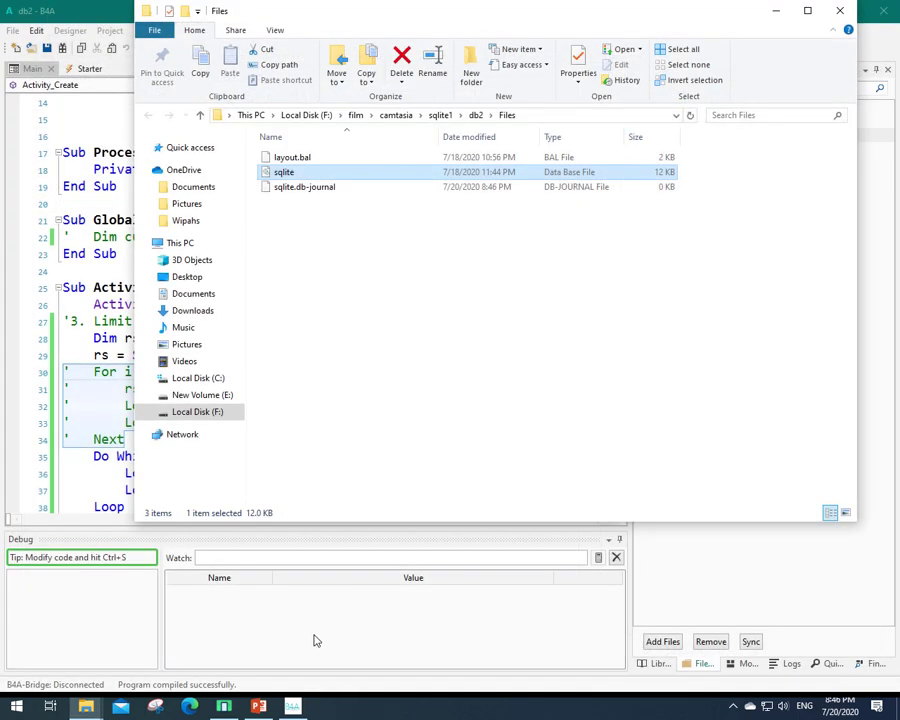
Return to B4A, show the Logs tab, and open the Starter module
{"action": "left_click", "coordinate": [296, 705]}
{"action": "left_click", "coordinate": [344, 421]}
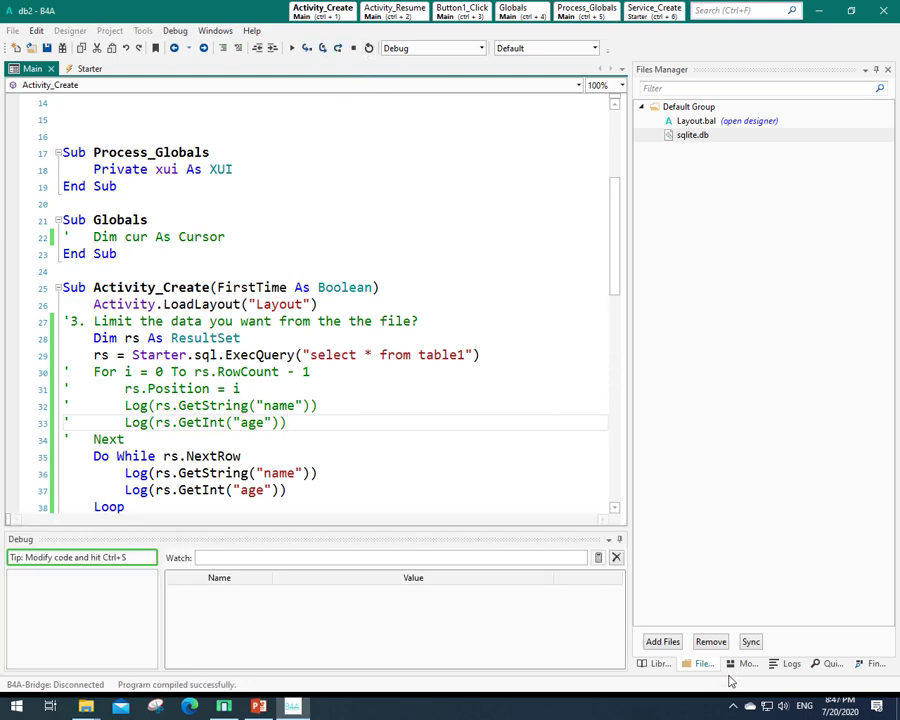
{"action": "left_click", "coordinate": [790, 664]}
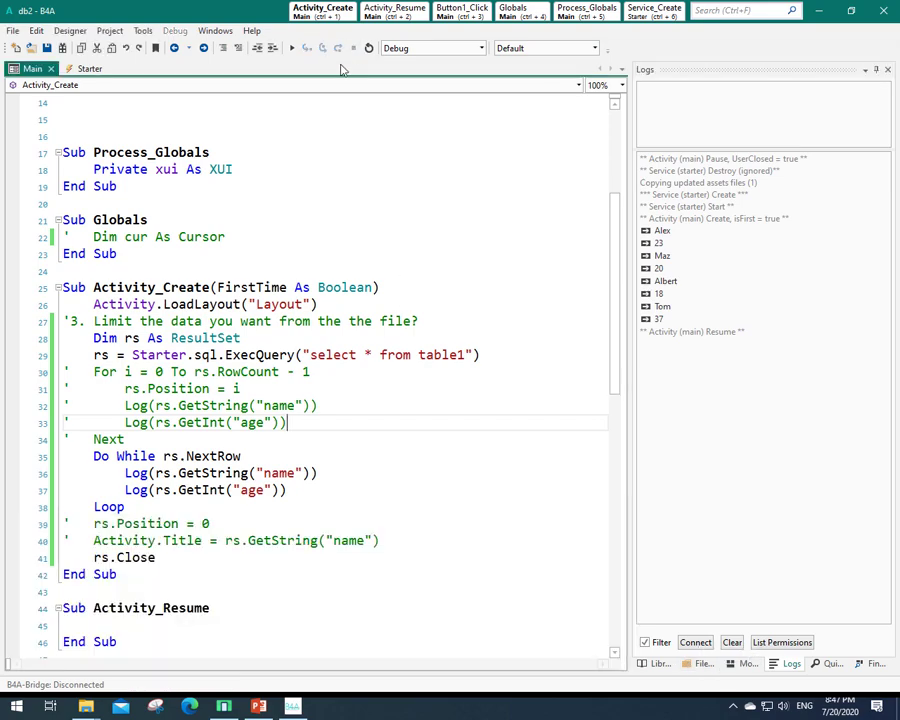
{"action": "left_click", "coordinate": [89, 68]}
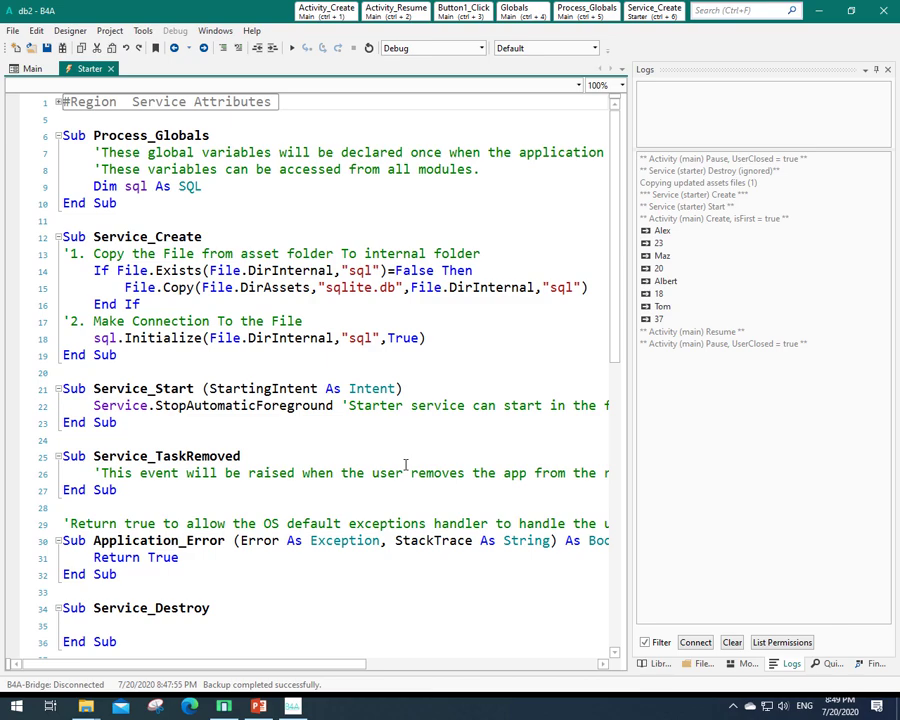
Rename the internal database to sql1 in the existence check, copy and connection, save, and run
{"action": "left_click", "coordinate": [362, 270]}
{"action": "type", "text": "1"}
{"action": "left_click", "coordinate": [575, 287]}
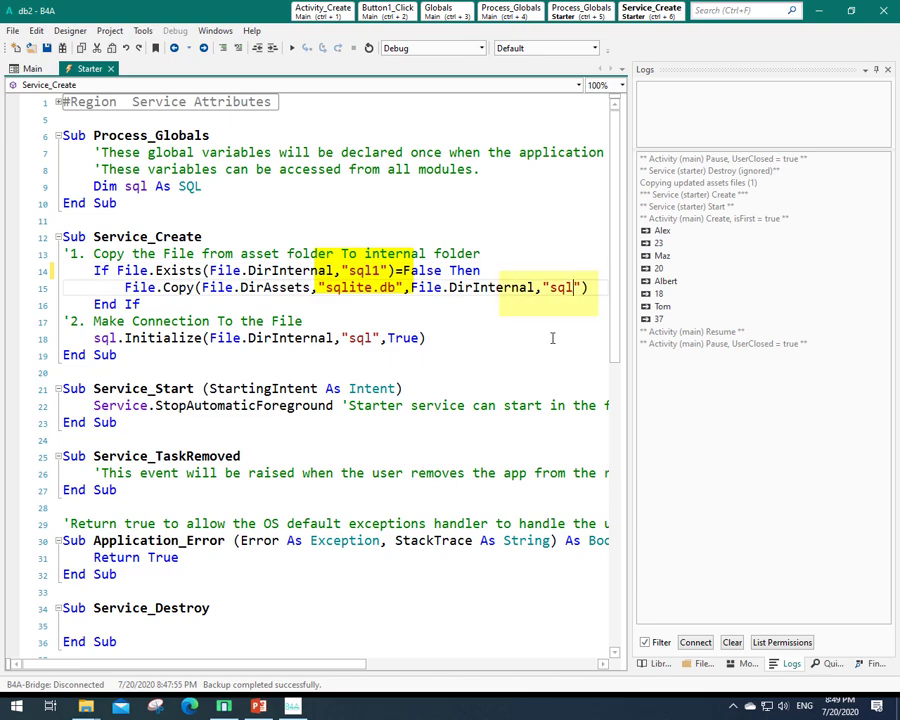
{"action": "type", "text": "1"}
{"action": "key", "text": "ctrl+s"}
{"action": "left_click", "coordinate": [371, 338]}
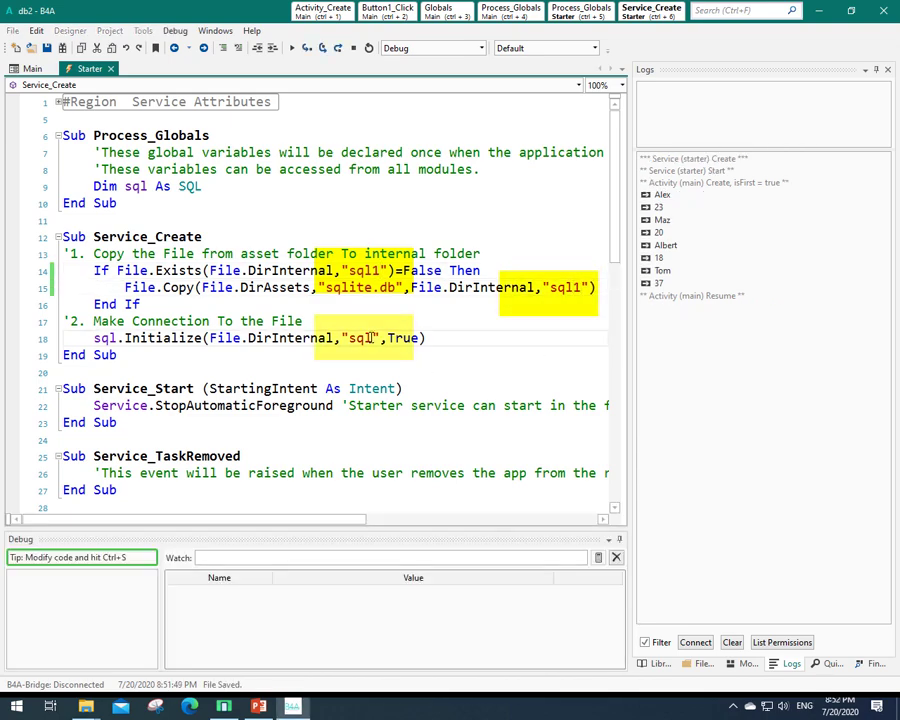
{"action": "type", "text": "1"}
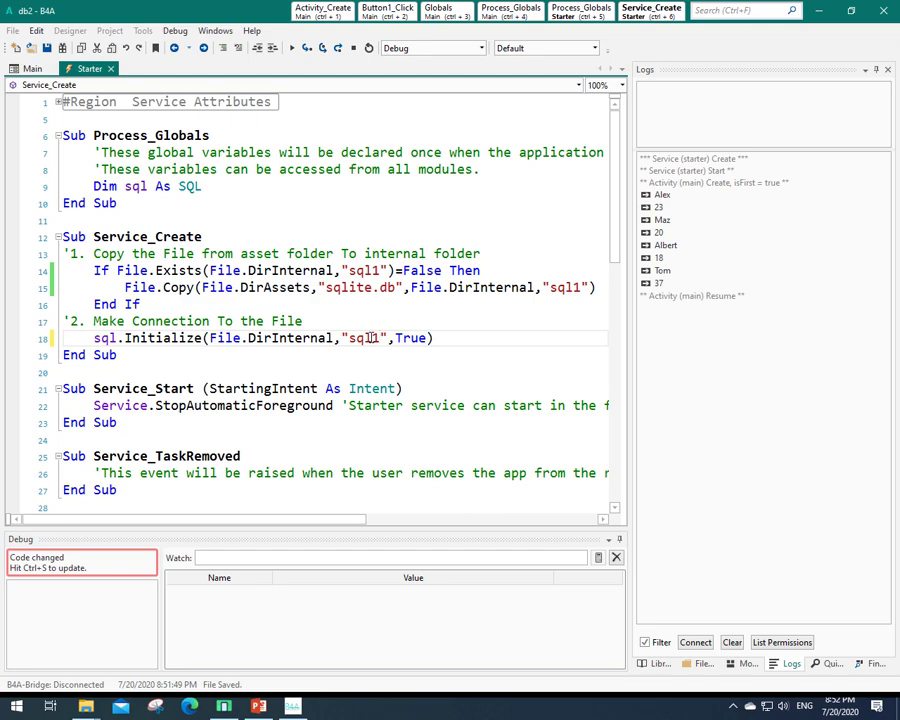
{"action": "key", "text": "F5"}
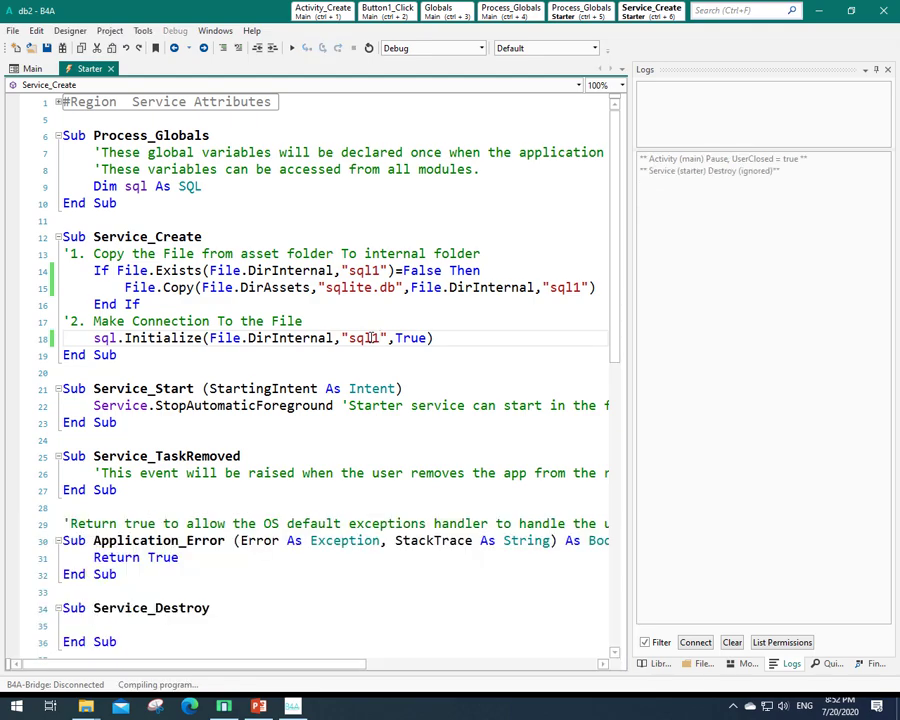